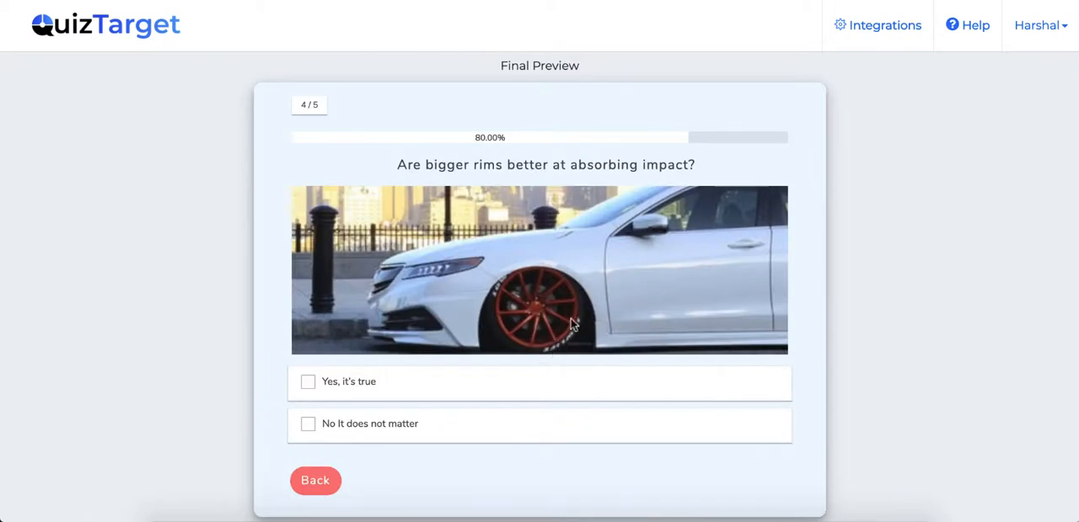
Answer the bigger-rims question with "Yes, it's true" and submit the lead form with the respondent's name and e-mail to show the results.
click(407, 392)
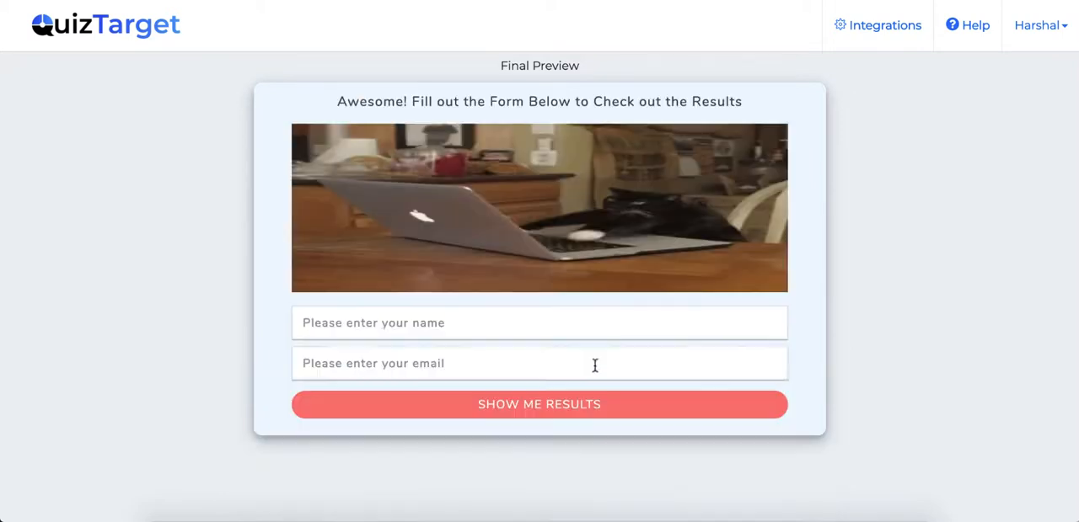
click(457, 314)
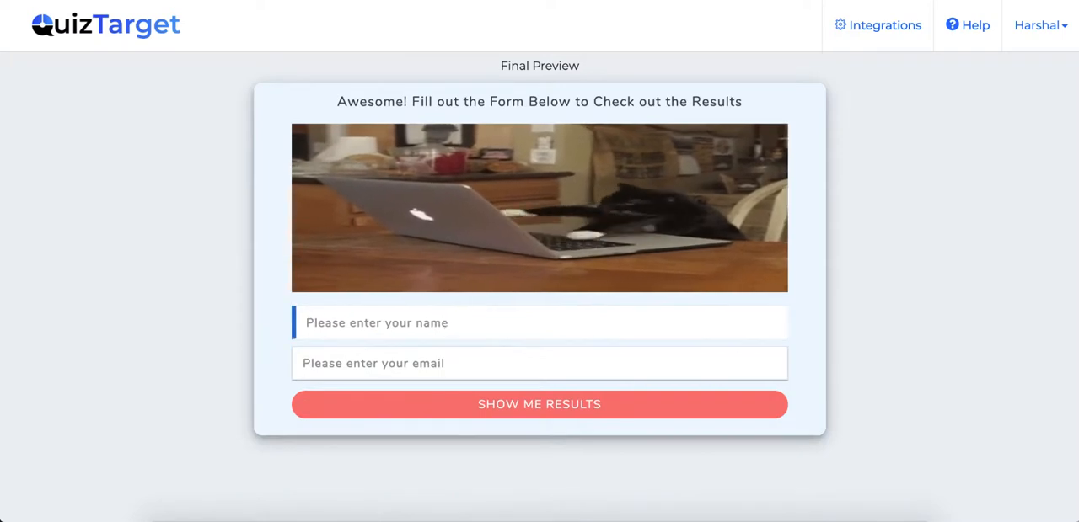
text(harshal)
key(Tab)
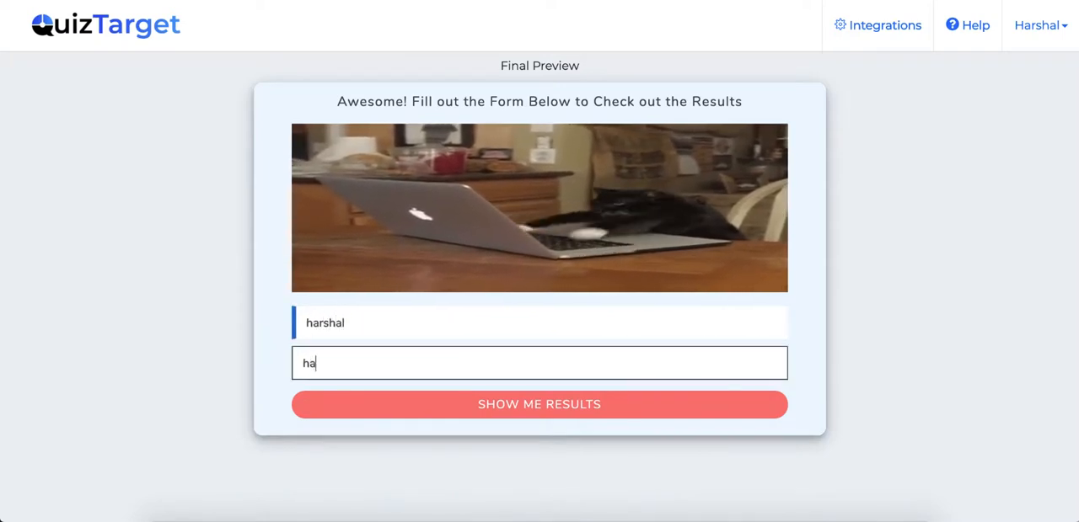
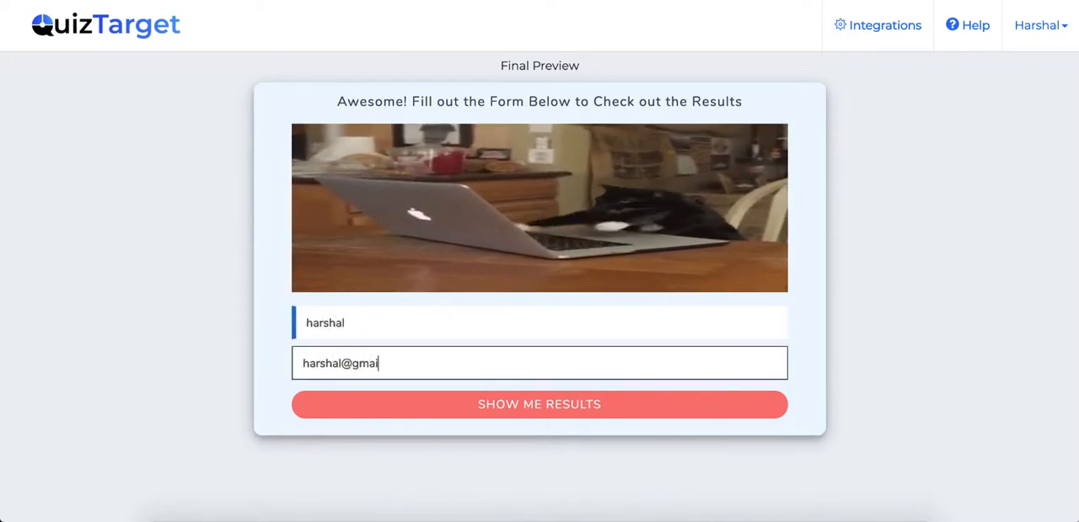
click(539, 403)
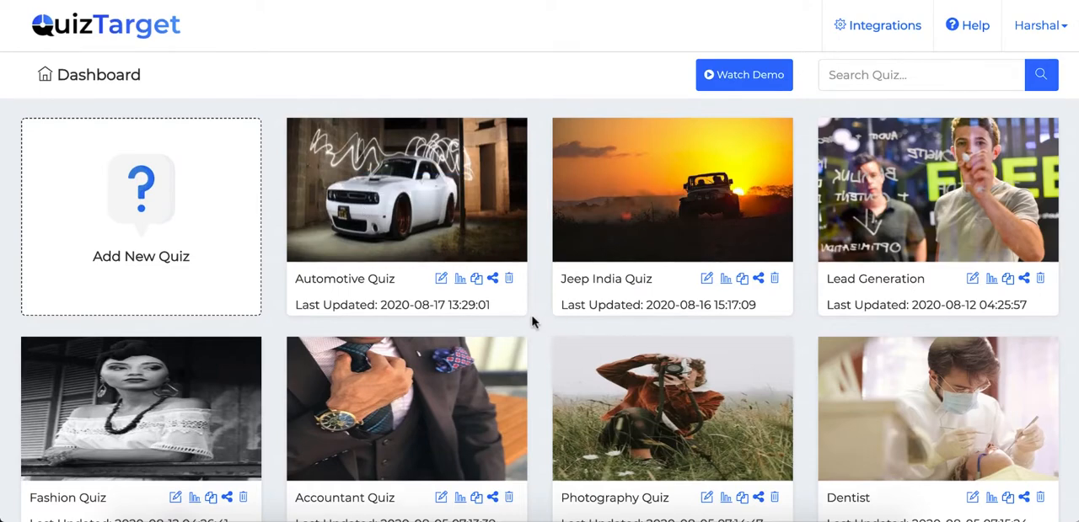
Start a new quiz from the dashboard, name it "test" and choose the Assessment type.
scroll(773, 233, down, 3)
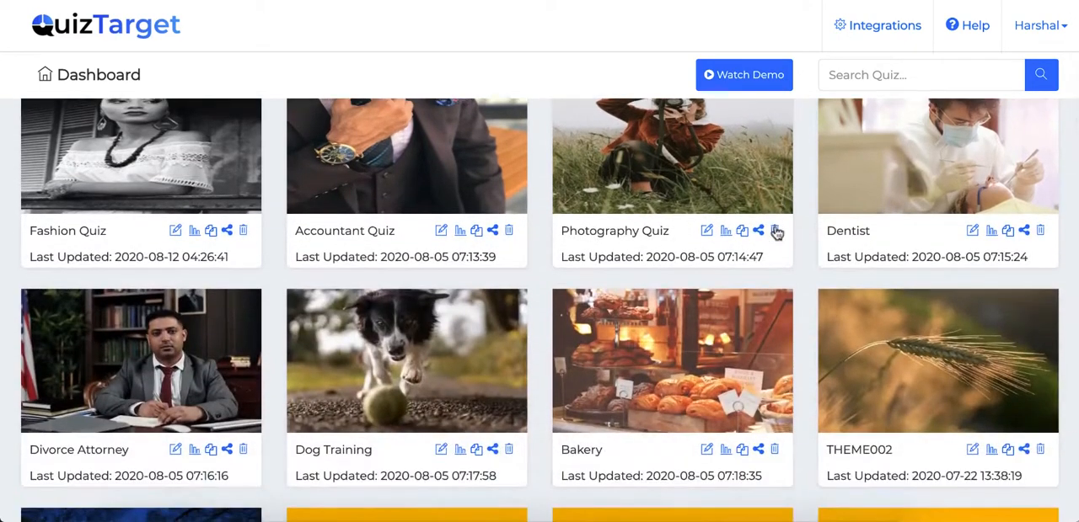
scroll(775, 233, up, 3)
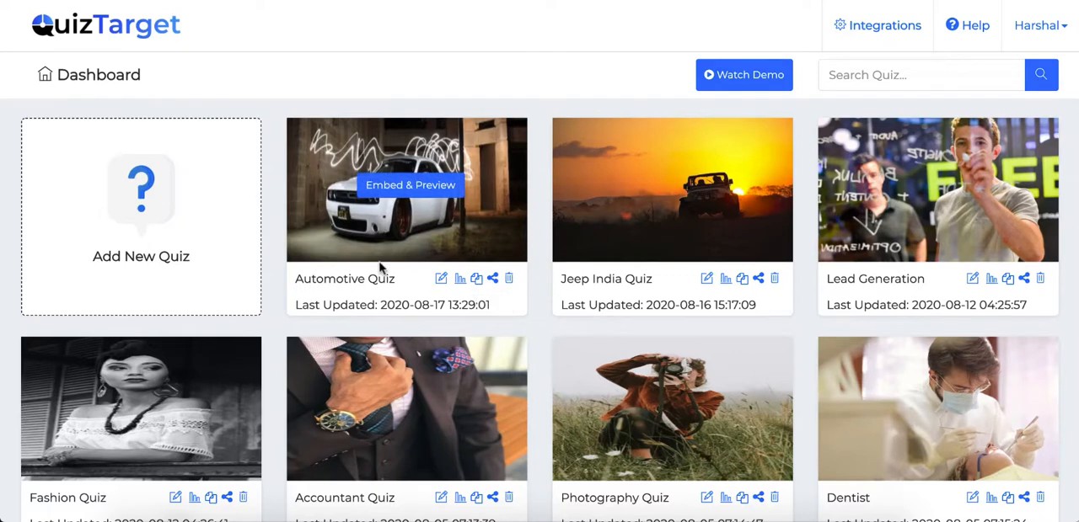
click(172, 221)
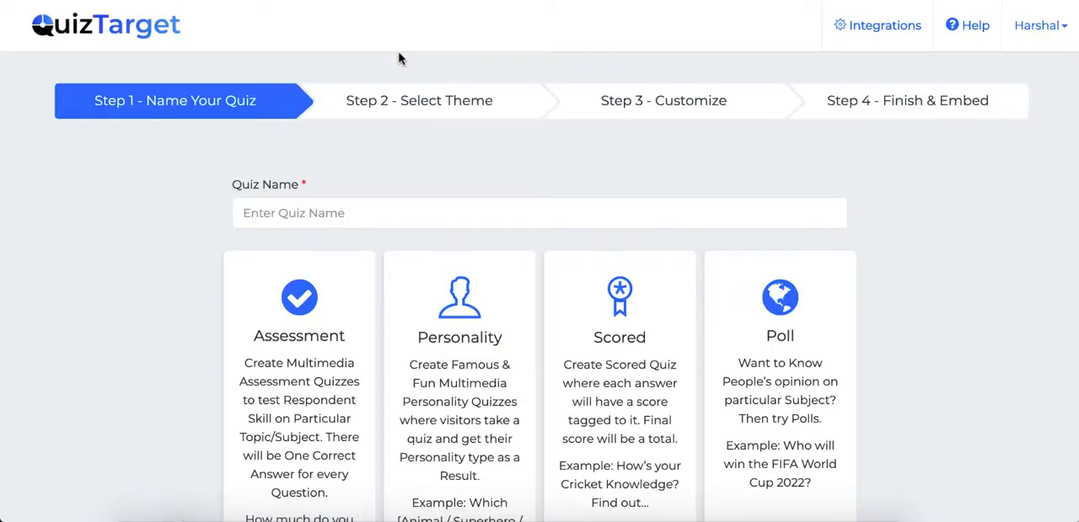
click(310, 216)
text(test)
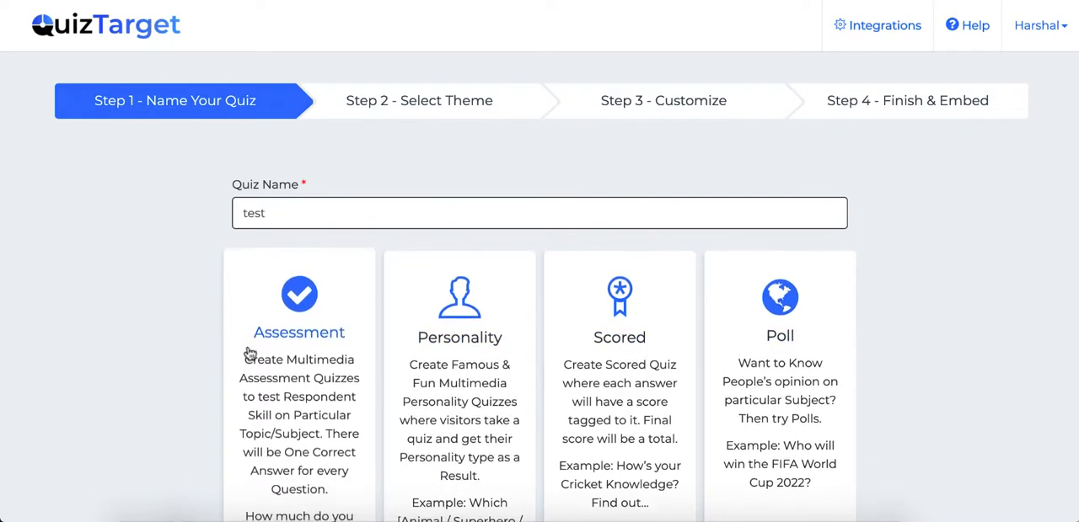
scroll(287, 436, down, 1)
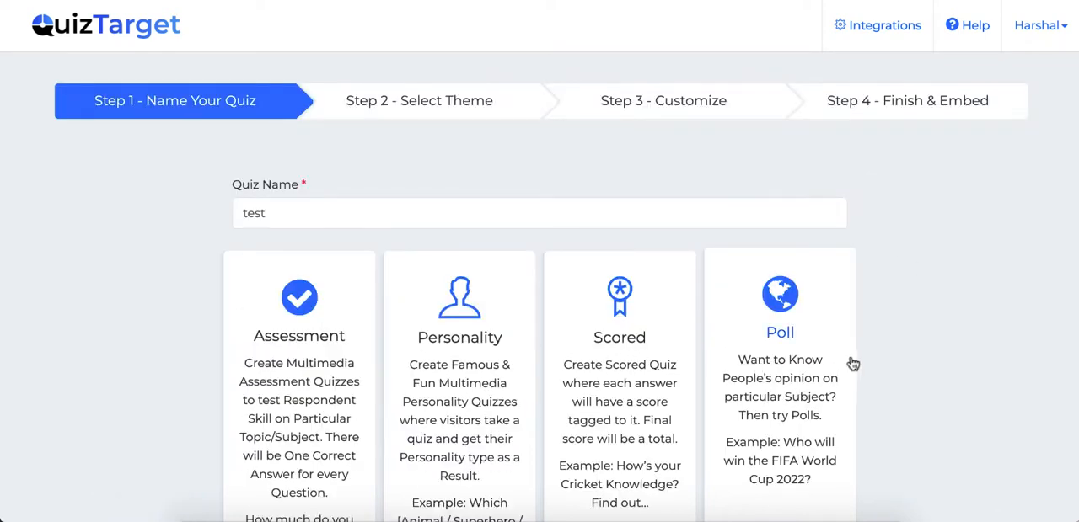
click(252, 377)
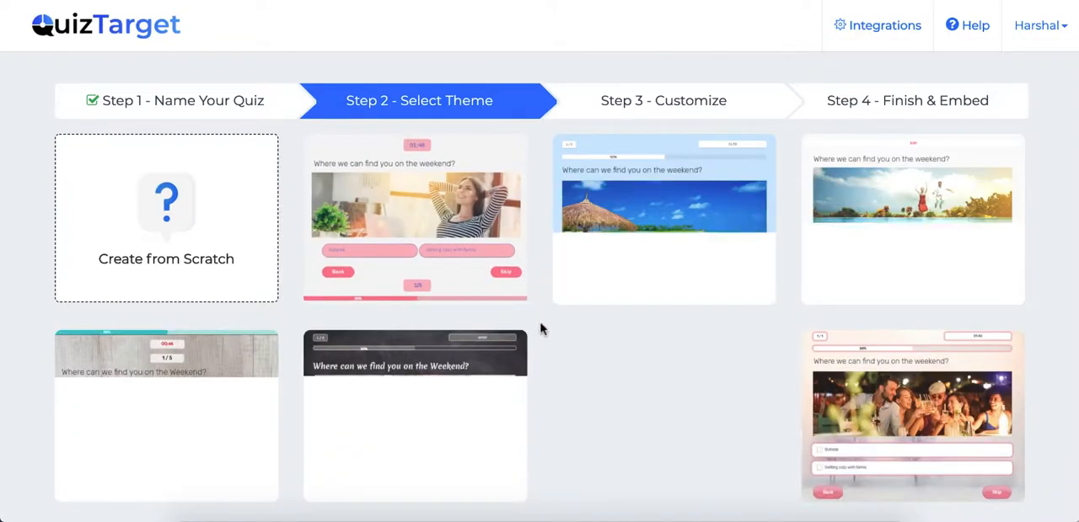
Browse the quiz themes and select the light blue one with the beach hut picture.
scroll(542, 329, down, 1)
scroll(542, 329, up, 1)
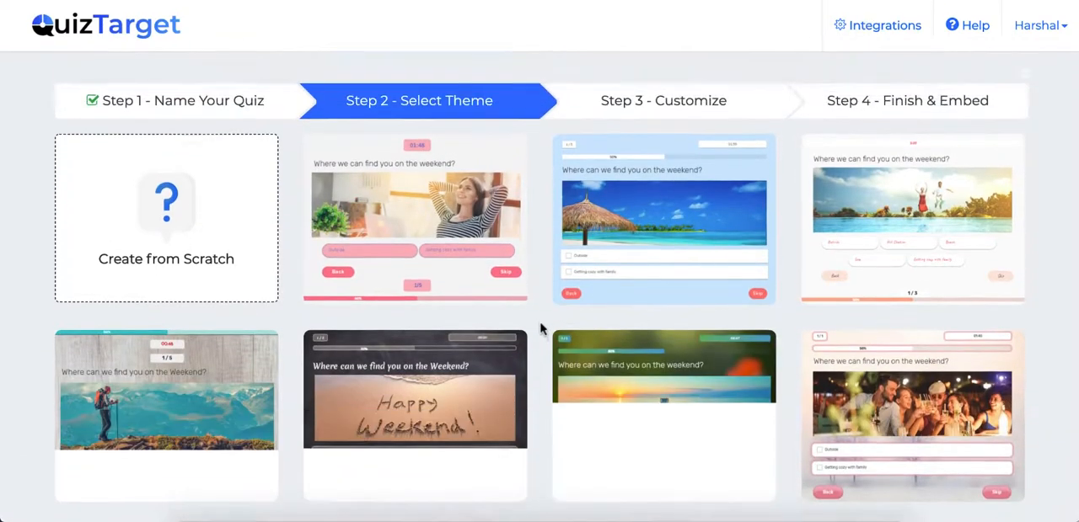
mouse_move(425, 242)
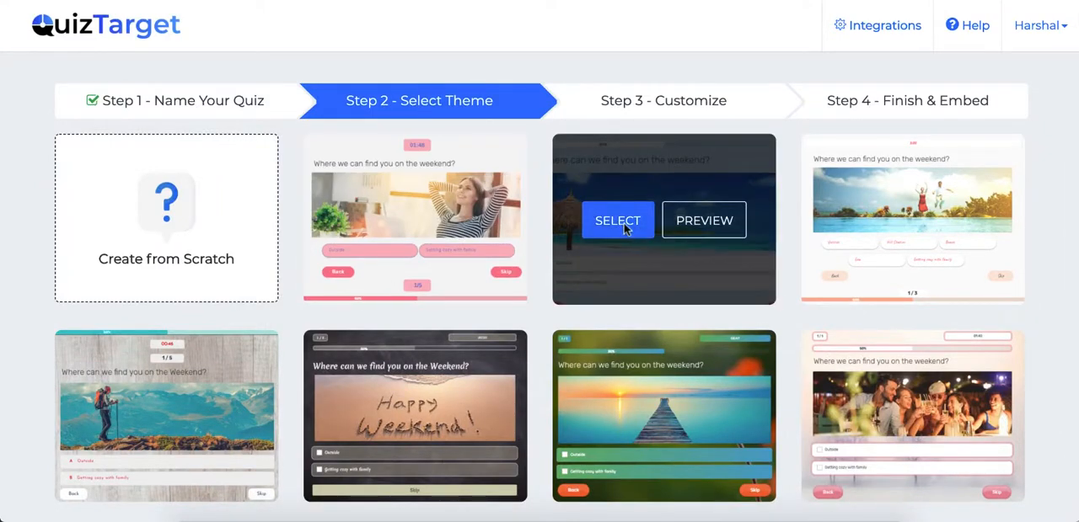
click(623, 223)
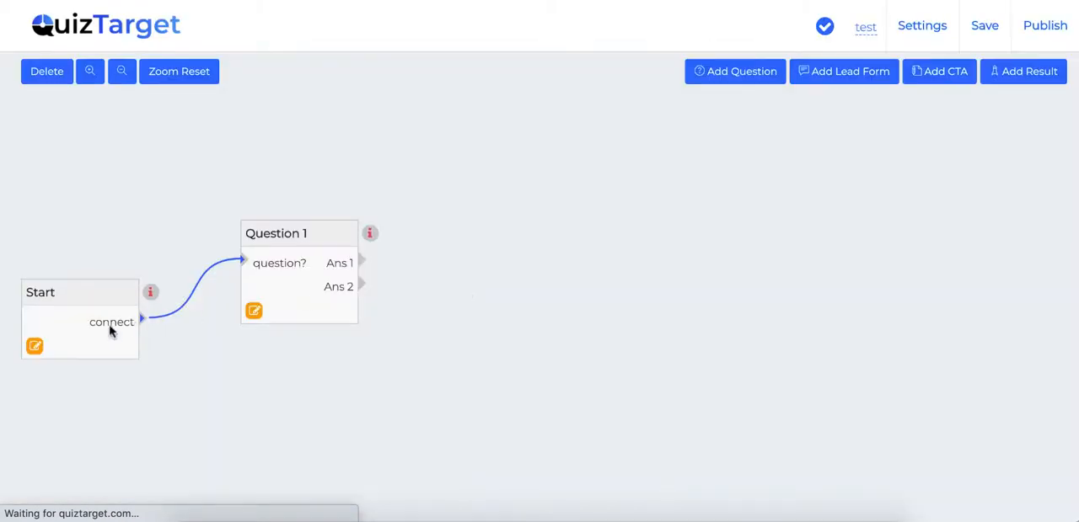
Move the Start and Question 1 blocks higher on the quiz canvas, keeping them side by side.
drag(92, 282, 93, 245)
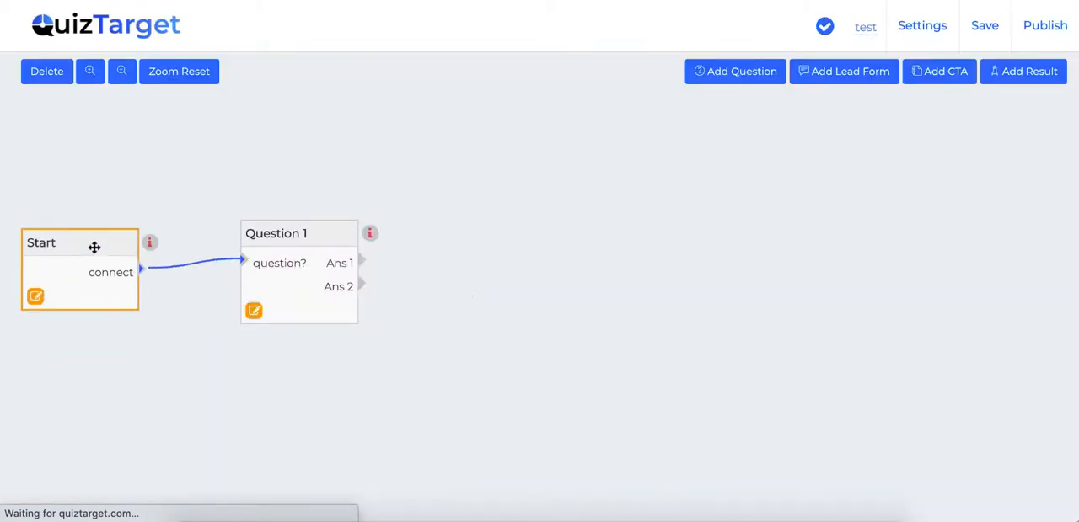
drag(284, 234, 273, 201)
click(91, 231)
drag(77, 241, 77, 208)
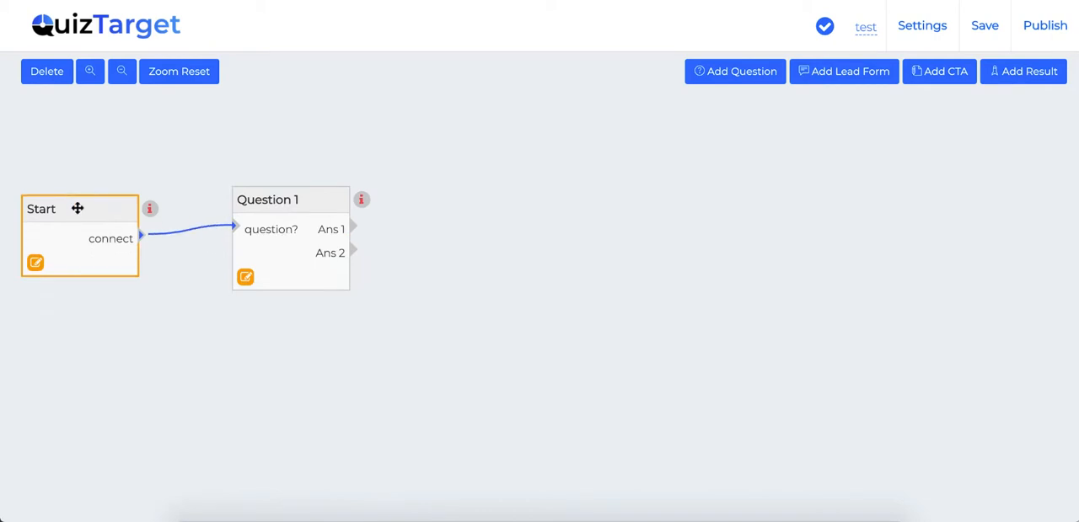
Add two more question blocks, placing Question 2 mid-canvas and Question 3 to its lower right.
click(738, 74)
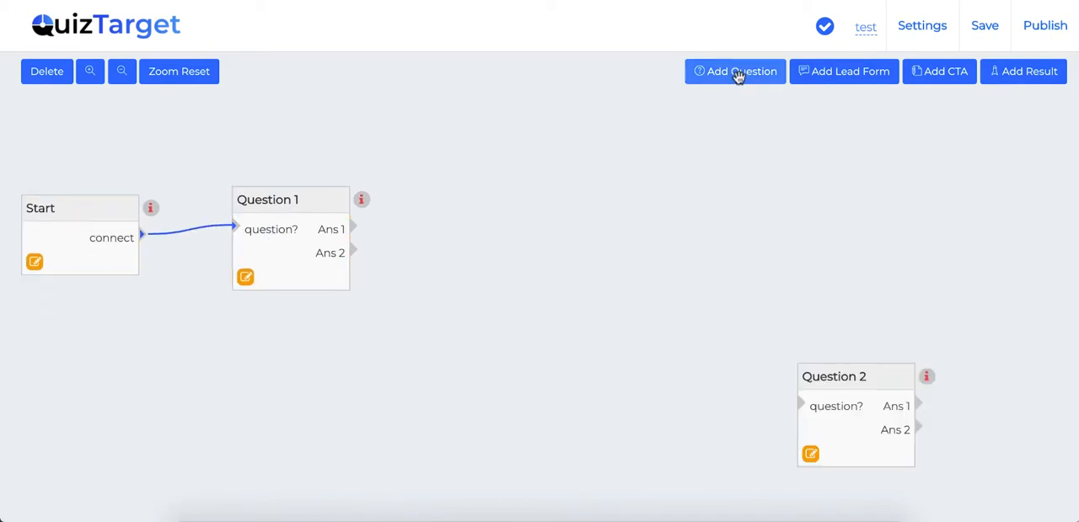
drag(850, 364, 612, 234)
click(735, 74)
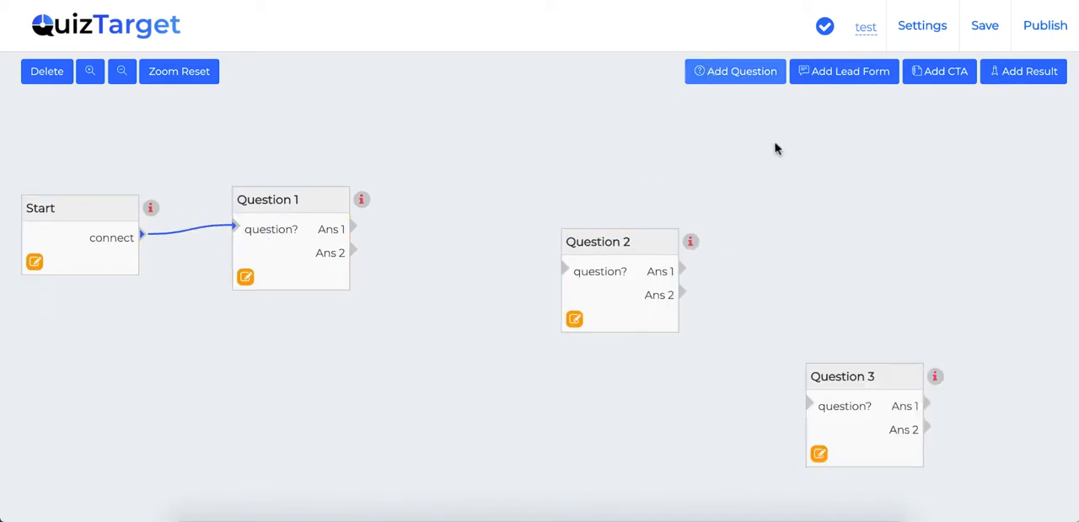
click(866, 370)
drag(865, 370, 815, 302)
Add two lead form blocks, placing one above Question 3 and the other to its upper right.
click(840, 71)
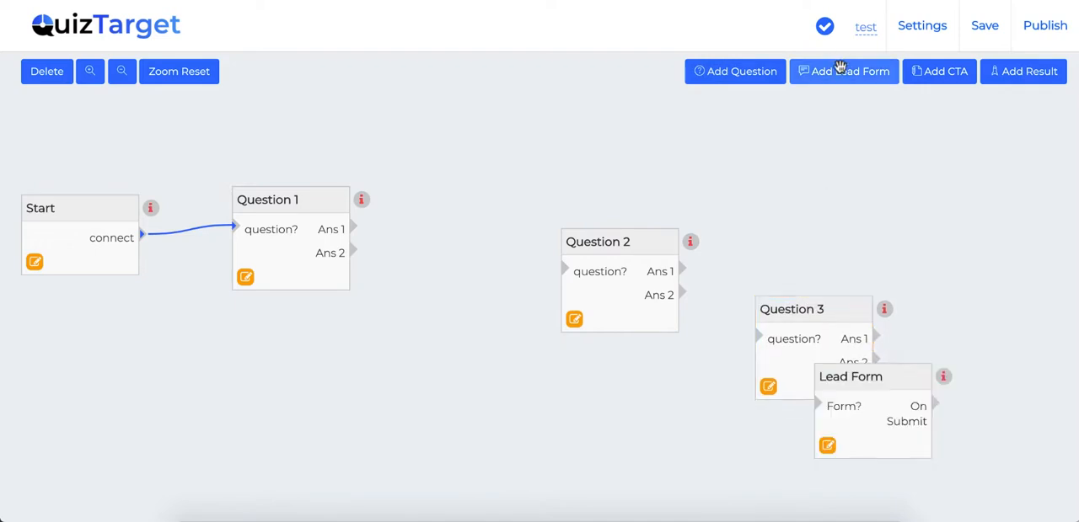
drag(872, 361, 870, 118)
click(842, 71)
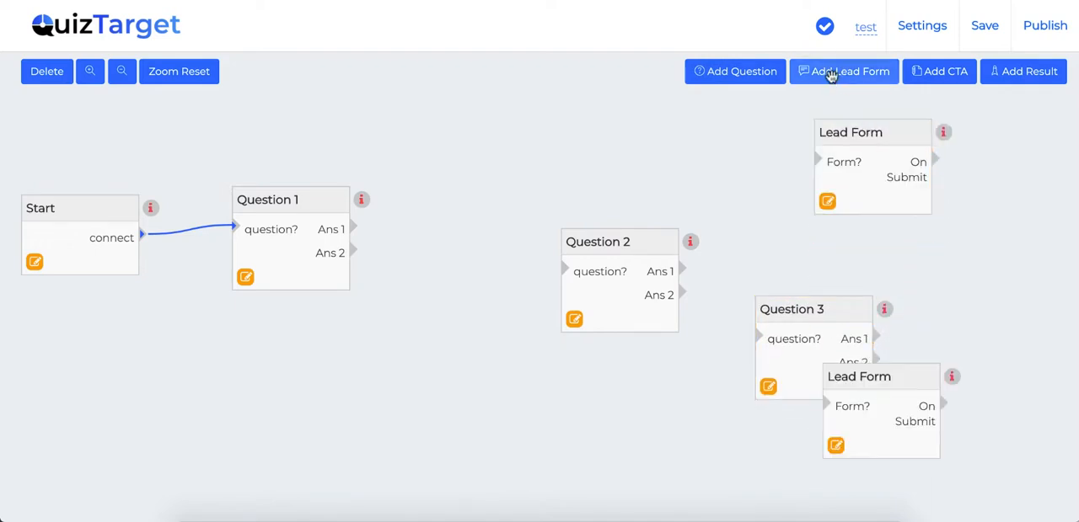
click(887, 409)
drag(887, 409, 957, 265)
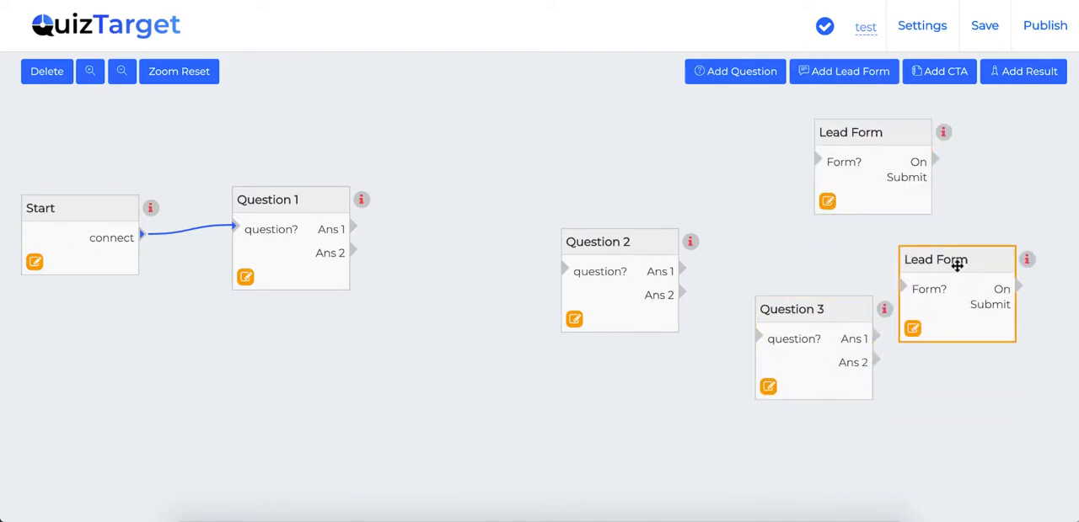
Add a CTA window below Question 2, move Question 2 closer to Question 1 and link Question 1's Ans 1 to it.
click(1004, 79)
drag(831, 371, 522, 379)
drag(589, 245, 498, 214)
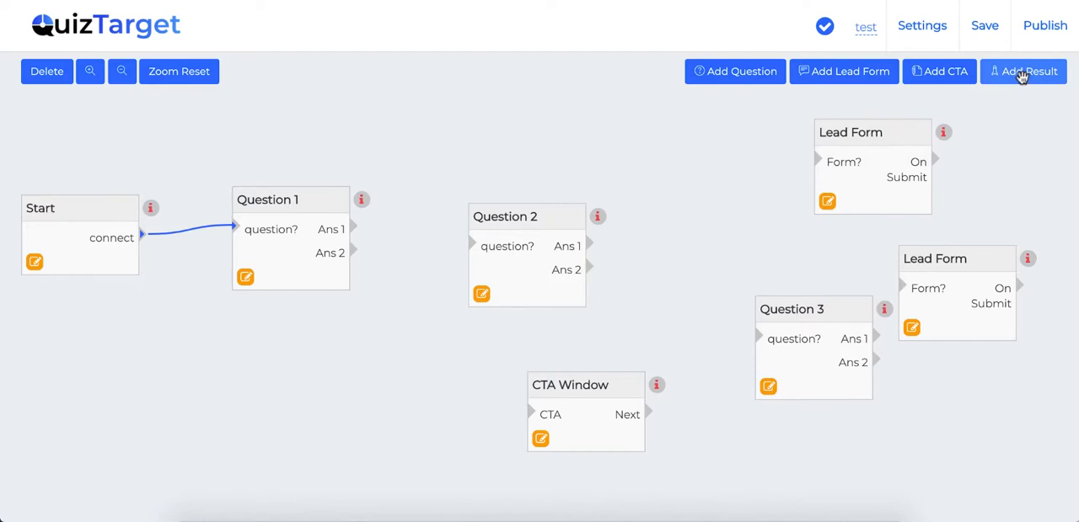
drag(352, 228, 473, 245)
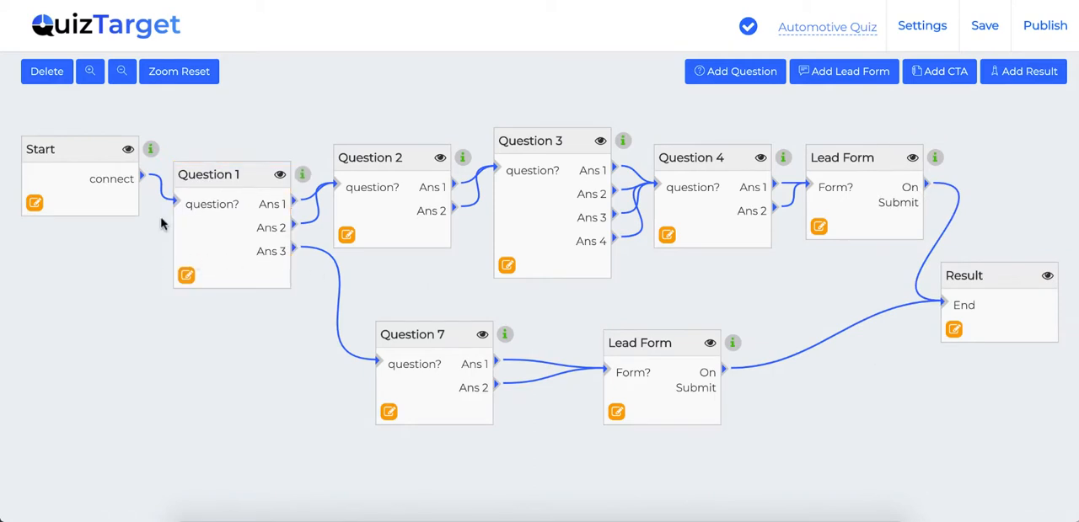
In the Automotive Quiz flow, shift Question 1 and Question 2 upward and Question 7 and its lead form slightly left.
click(219, 174)
drag(221, 176, 222, 158)
drag(367, 158, 366, 133)
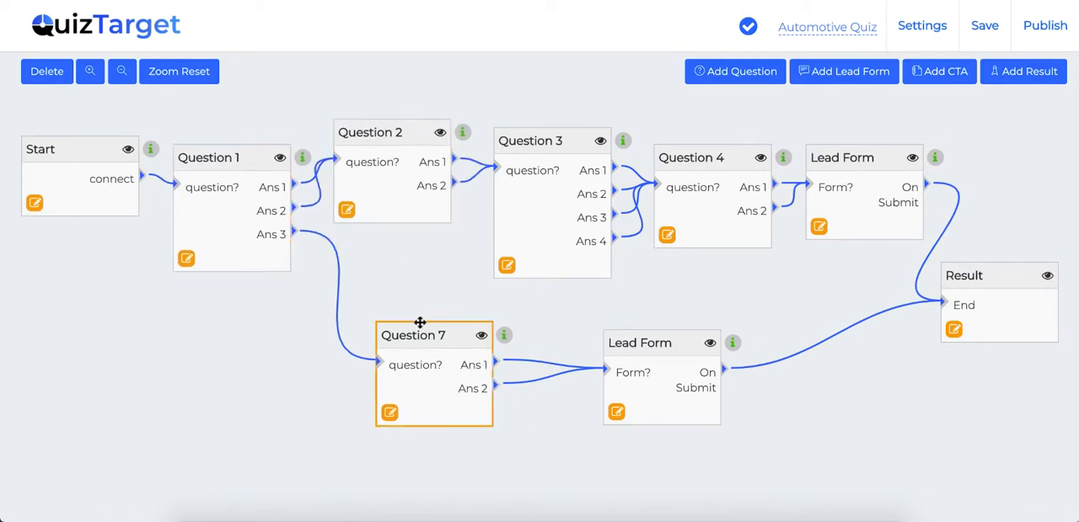
drag(413, 327, 389, 329)
click(637, 358)
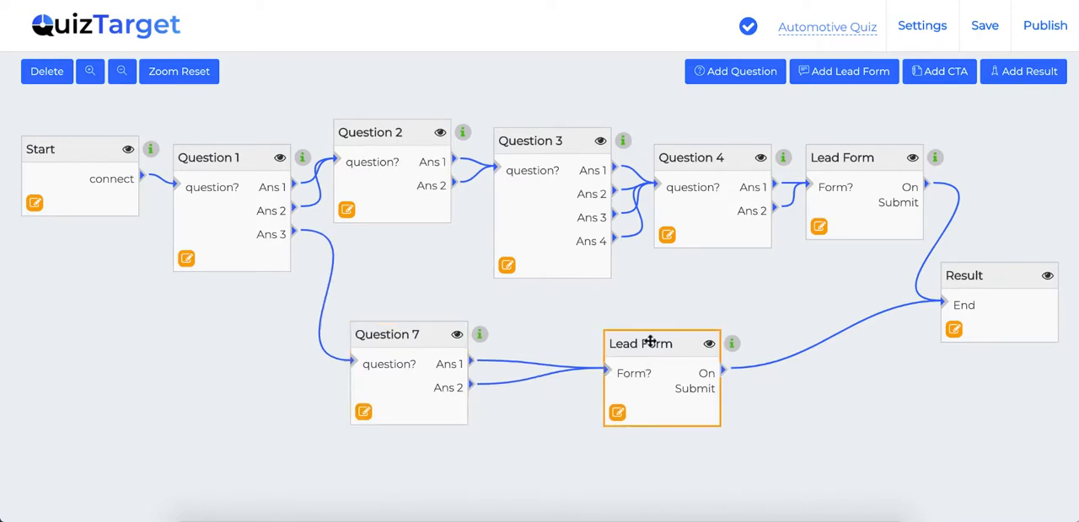
drag(651, 341, 625, 342)
click(379, 276)
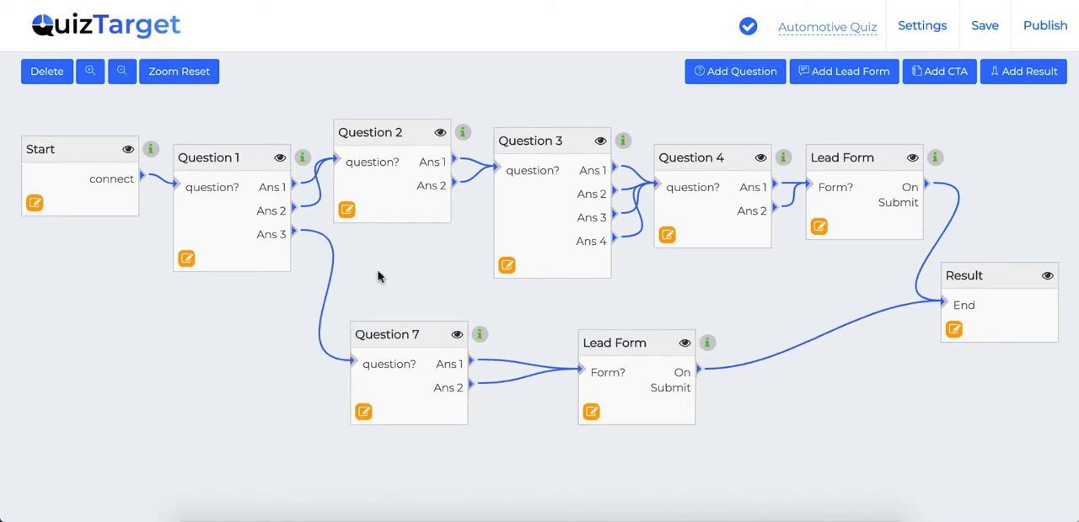
Delete the link from Question 1's Ans 2 to Question 2 and connect Ans 2 to Question 7 instead.
click(291, 194)
click(49, 74)
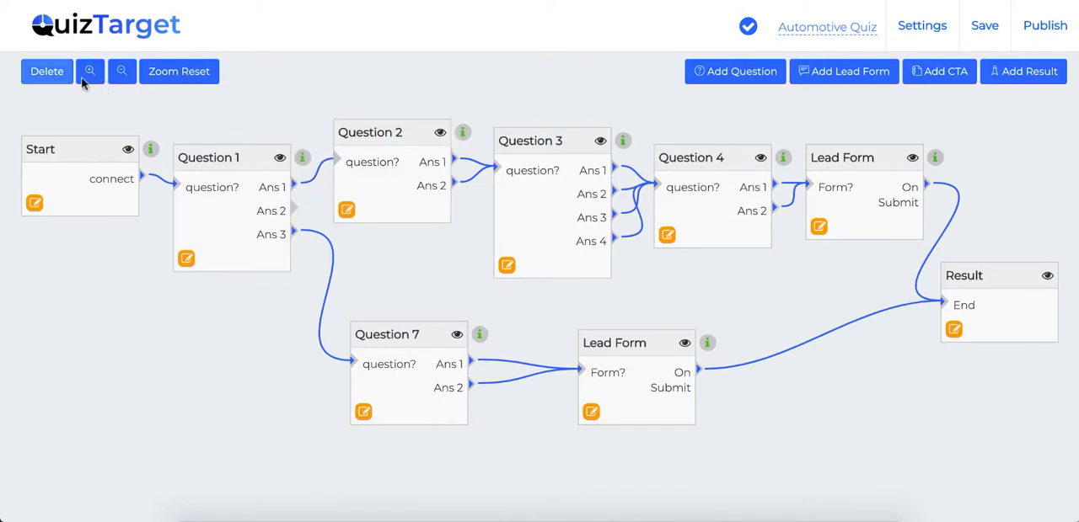
drag(295, 210, 353, 361)
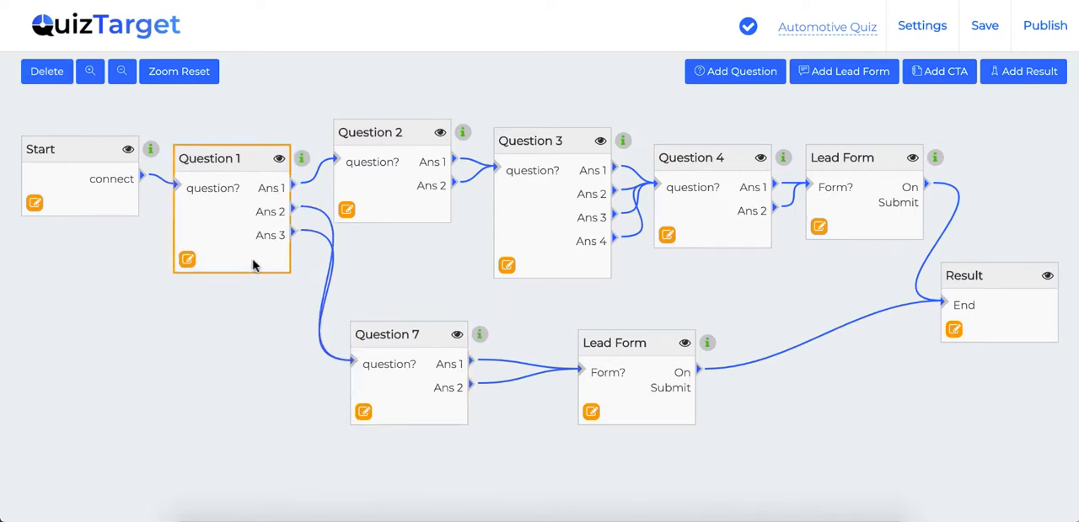
Zoom out for an overview of the whole quiz flow and reset the zoom.
click(122, 72)
click(124, 75)
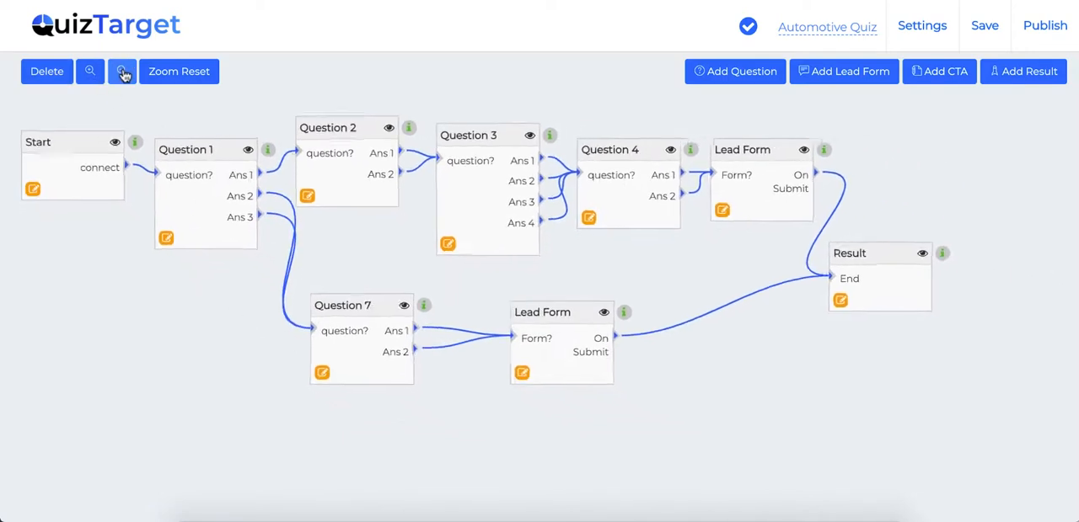
click(124, 76)
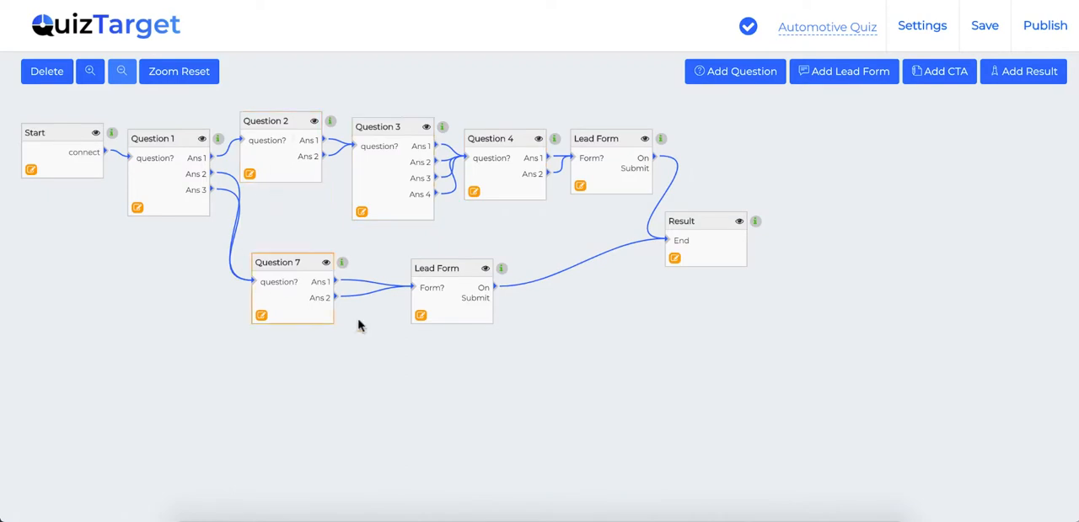
click(173, 71)
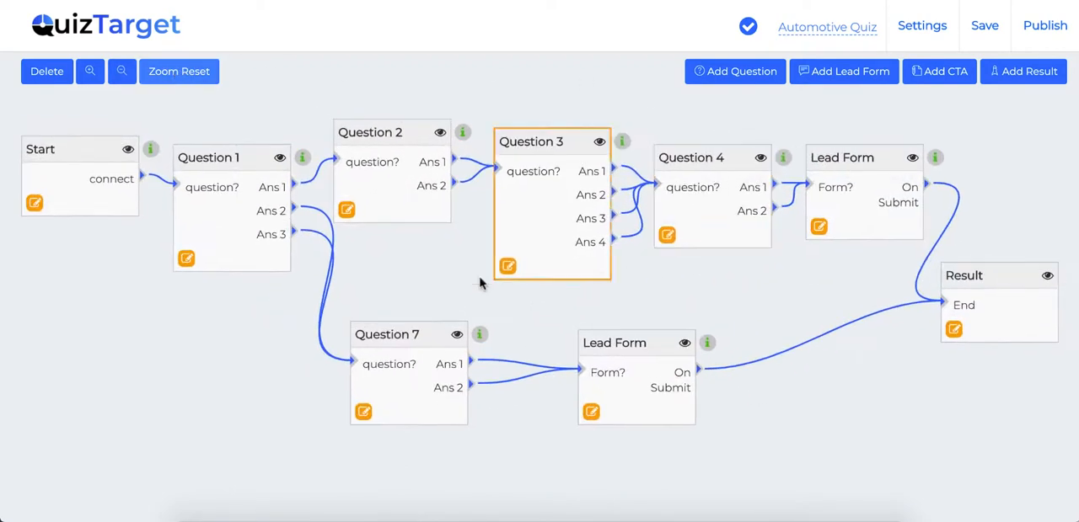
Open Question 1 for editing, look through the Pexels images available as question media and return to the question settings.
click(187, 261)
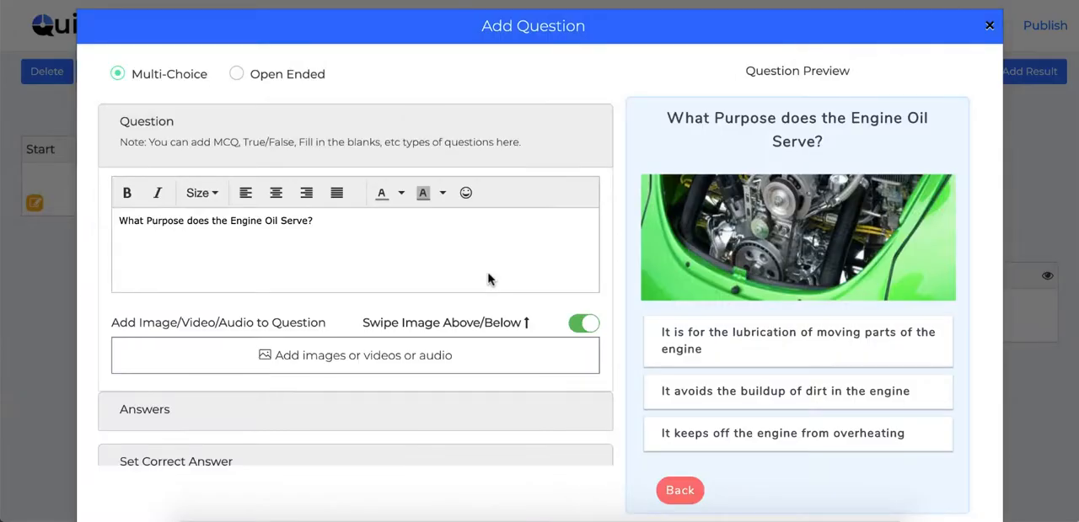
scroll(487, 279, down, 1)
scroll(487, 279, up, 1)
click(279, 359)
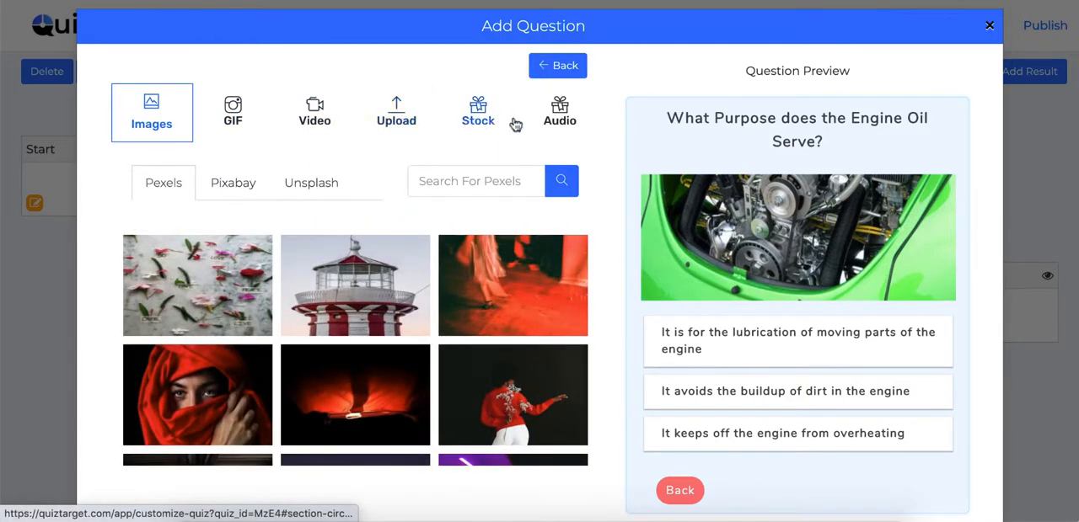
scroll(256, 357, down, 3)
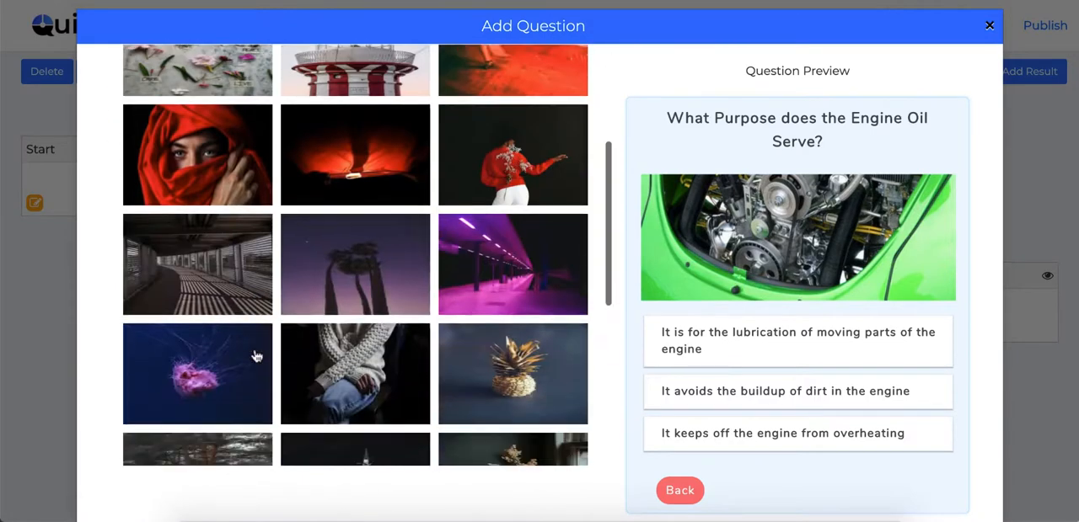
scroll(460, 162, up, 3)
click(556, 66)
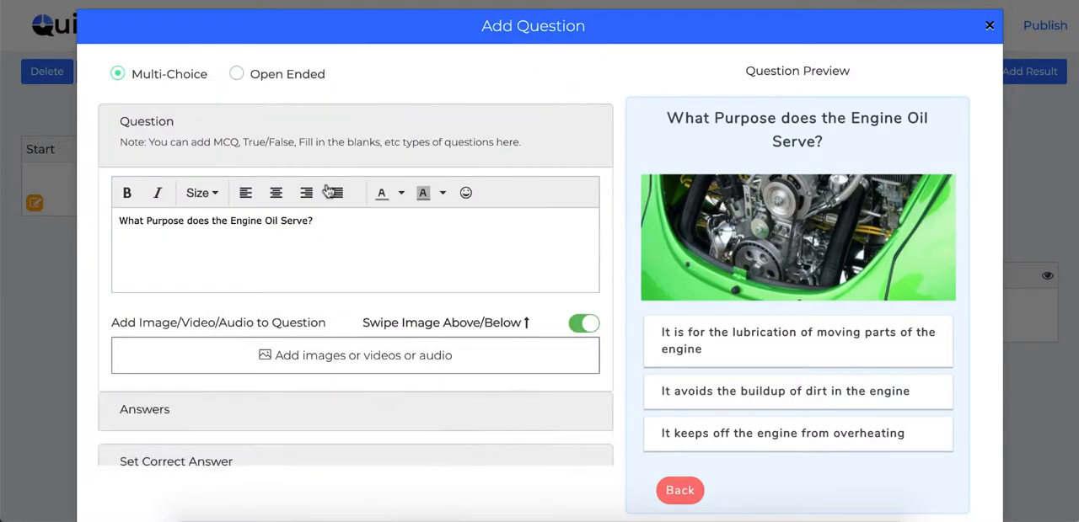
Switch Question 1's answers to images and give the first answer a cropped lighthouse picture from Pexels.
scroll(319, 376, down, 2)
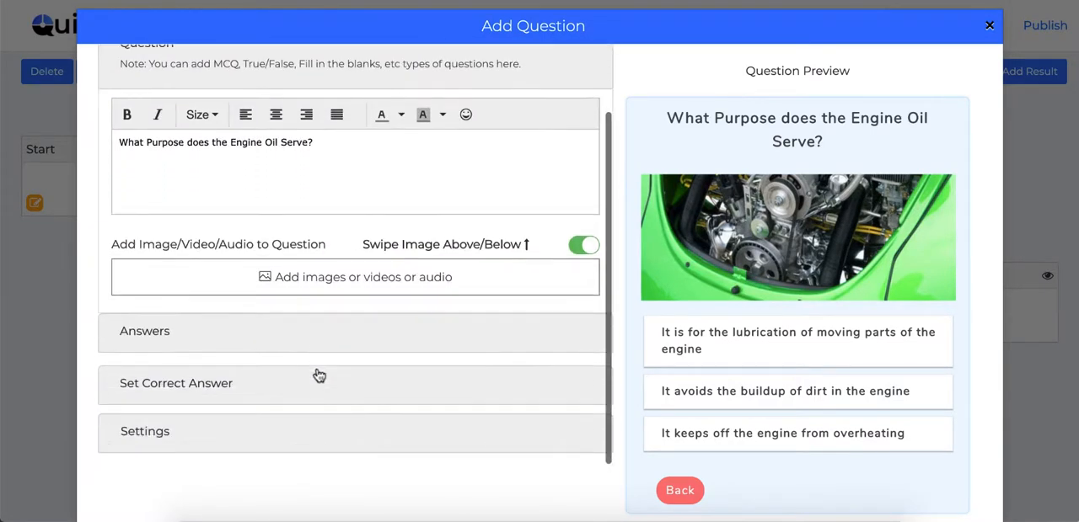
click(171, 338)
scroll(332, 265, down, 1)
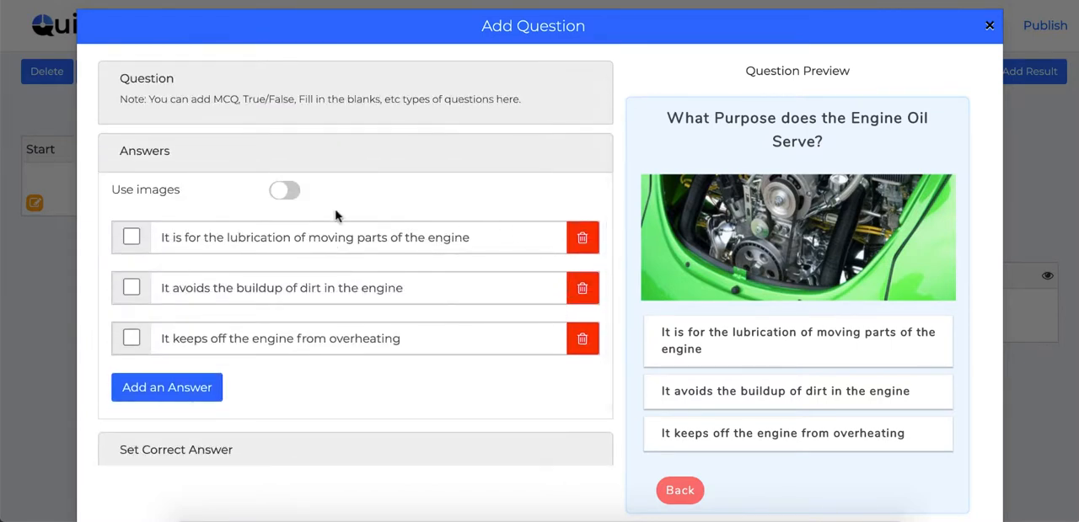
click(286, 192)
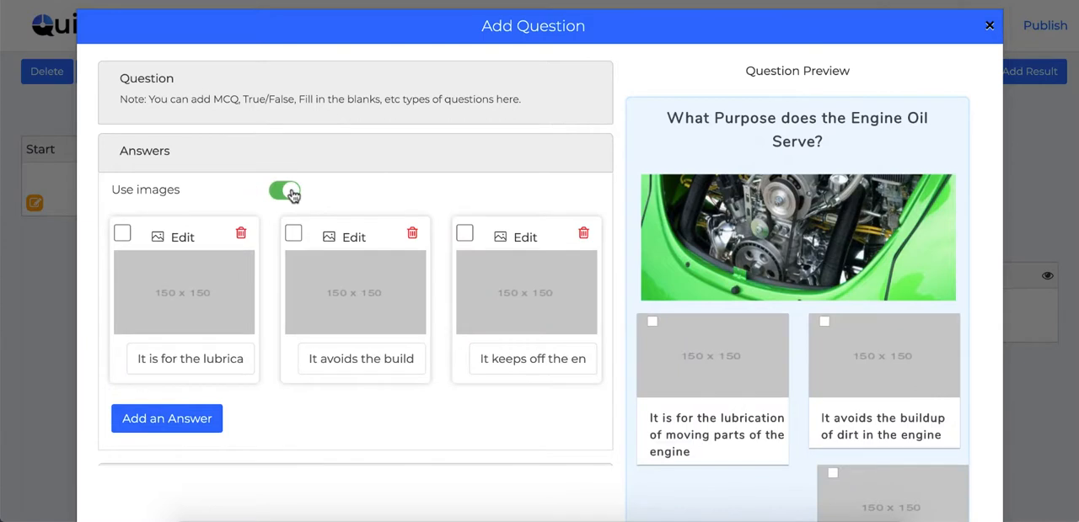
click(181, 237)
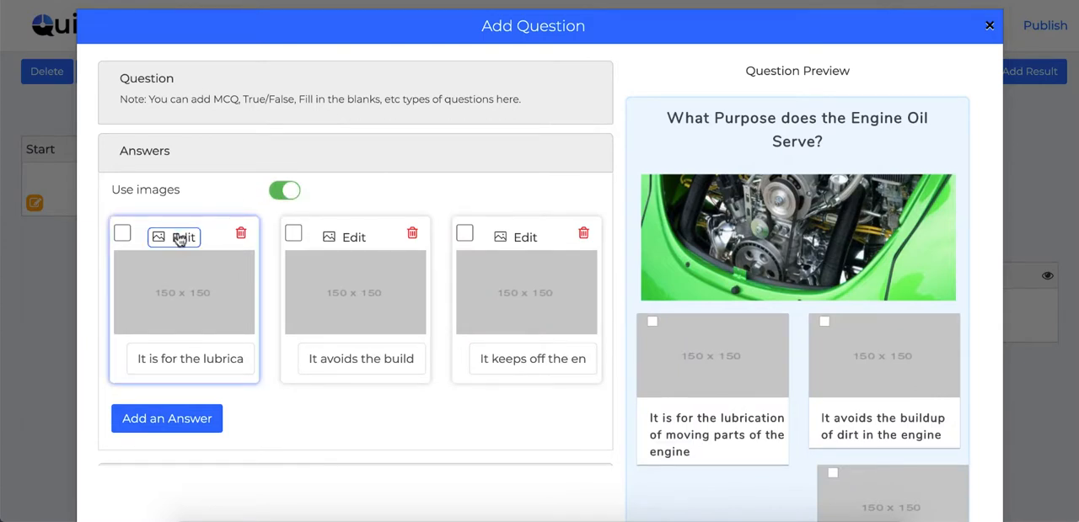
click(179, 239)
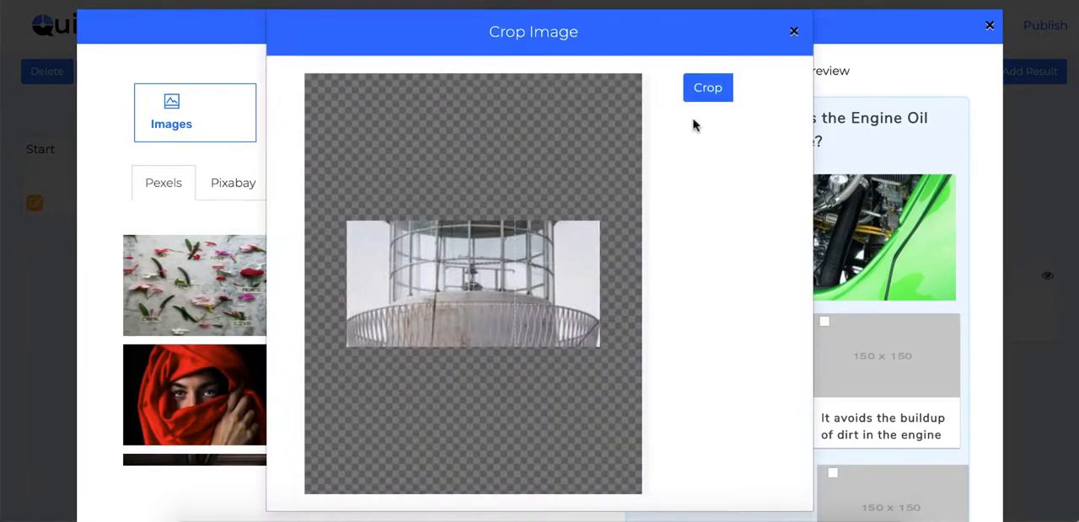
click(707, 90)
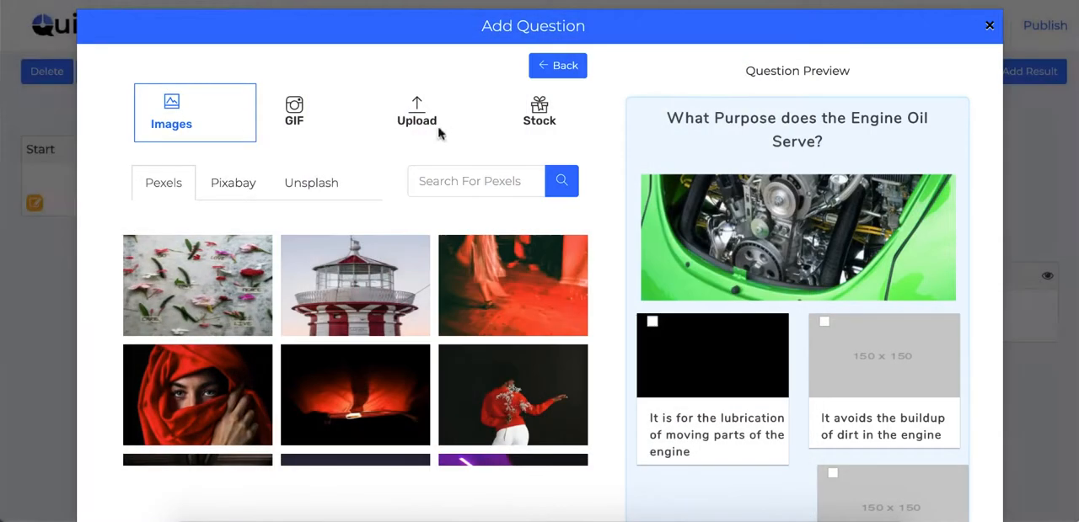
click(567, 71)
Turn on the timer and skippable options for Question 1, and close the question without saving.
scroll(232, 235, down, 3)
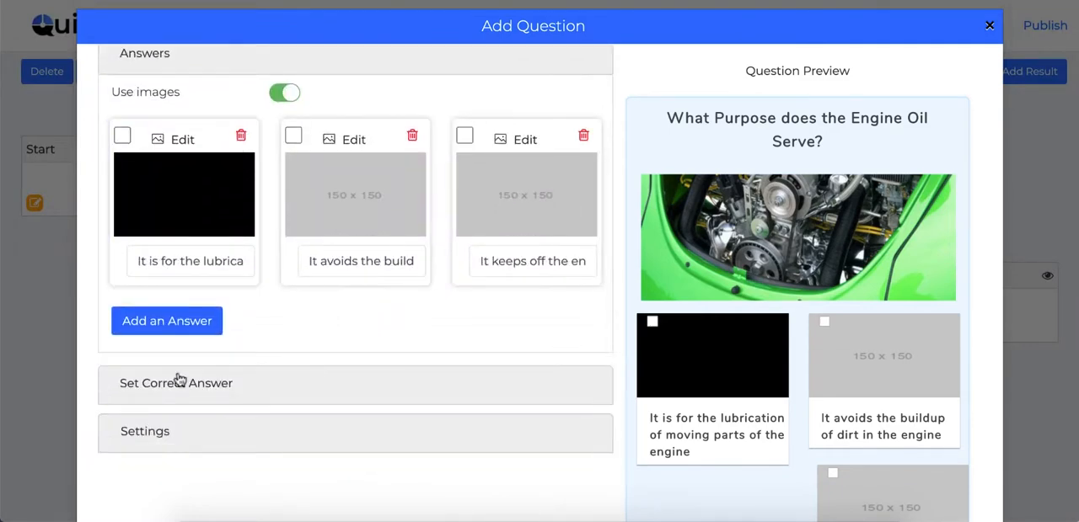
scroll(303, 314, down, 3)
click(193, 197)
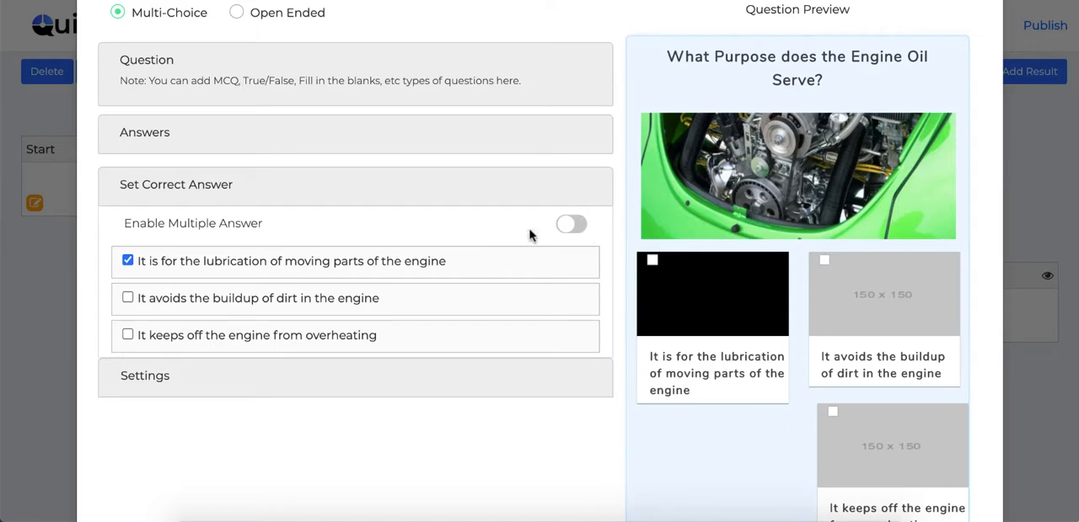
click(124, 392)
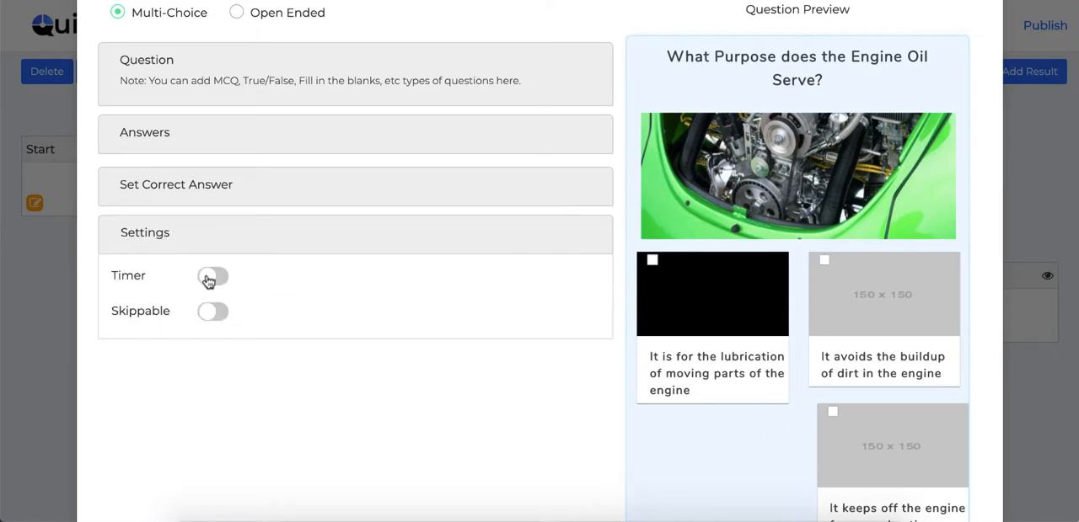
click(209, 278)
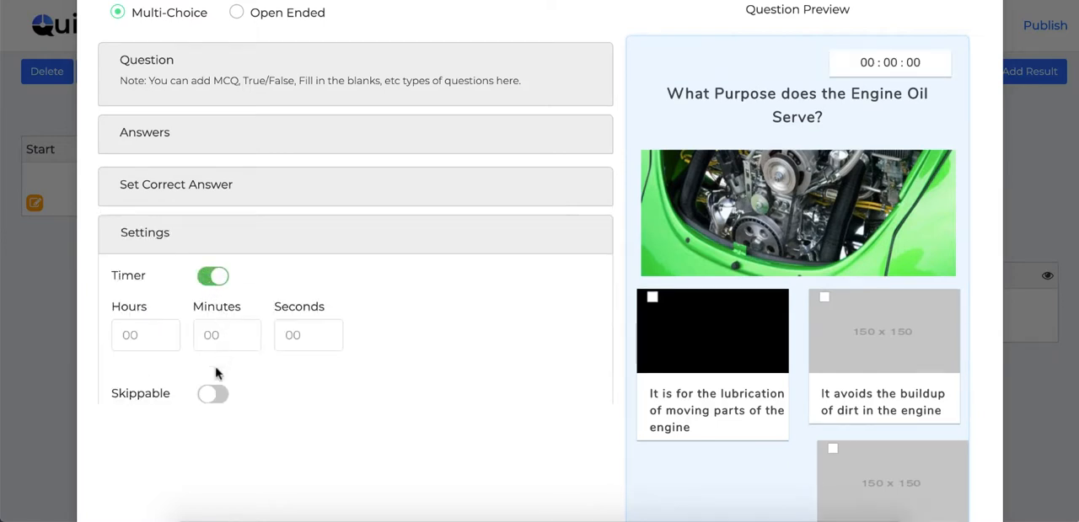
click(213, 395)
scroll(440, 354, up, 1)
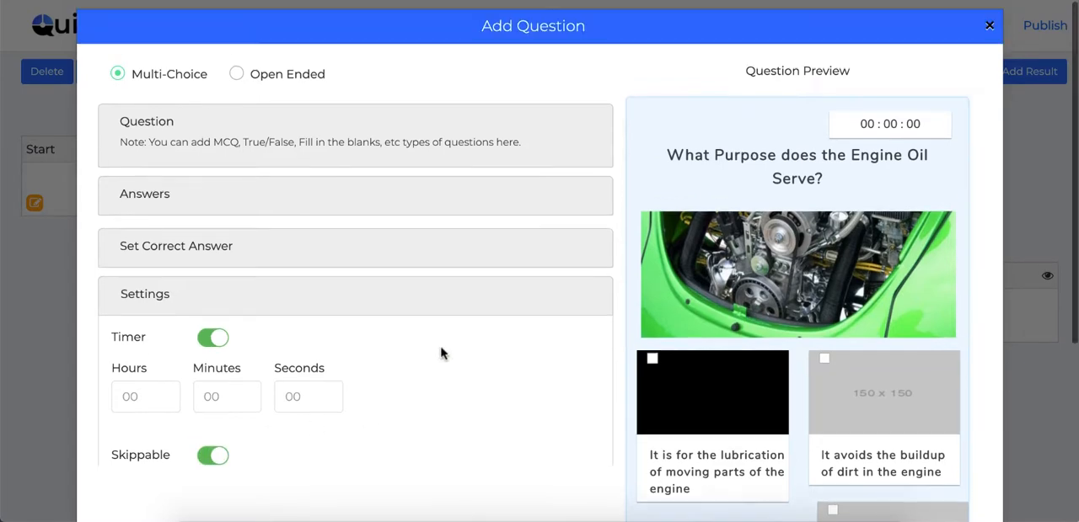
click(990, 30)
click(506, 332)
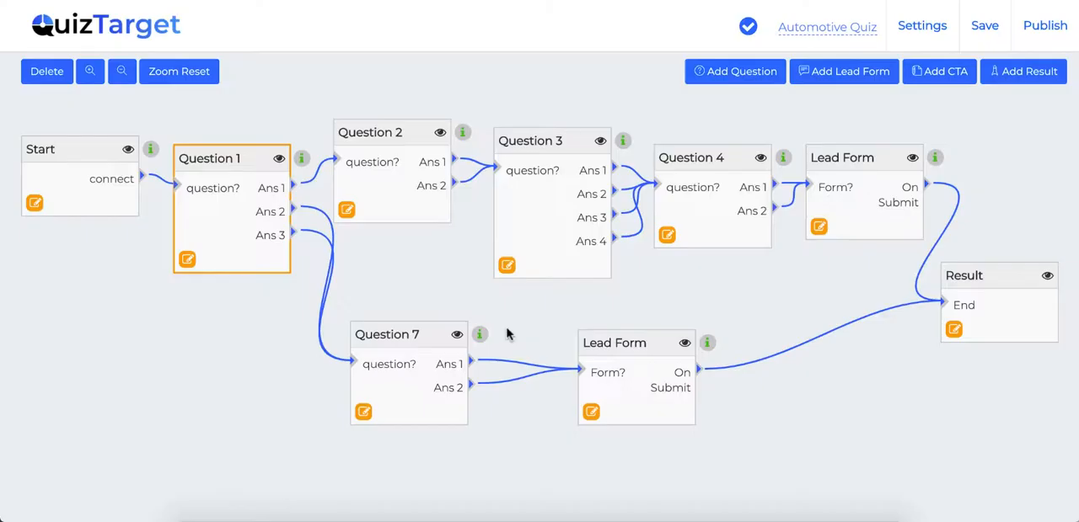
Open the lead form that follows Question 4 and try the Mobile and Social Login lead types.
click(822, 230)
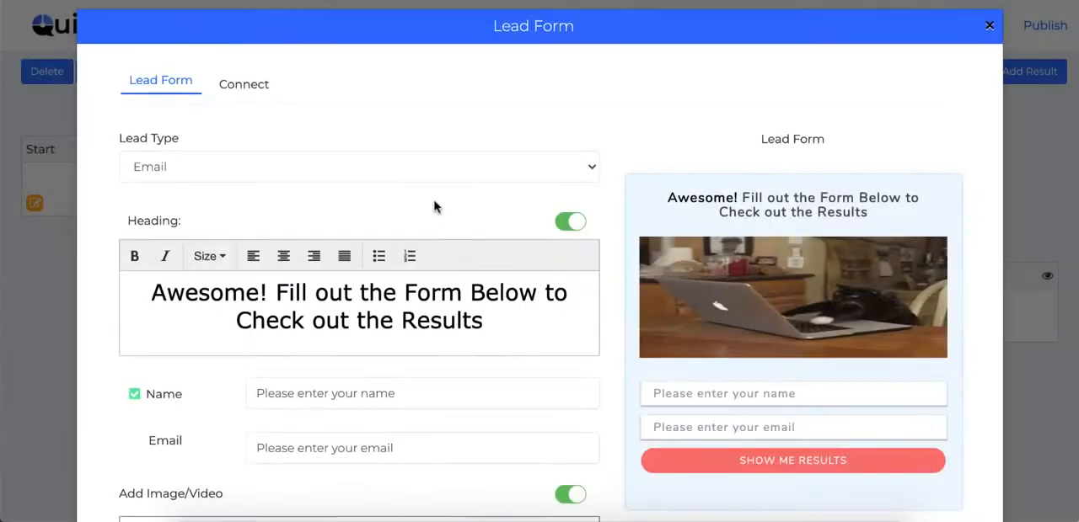
scroll(453, 281, down, 1)
scroll(452, 282, up, 1)
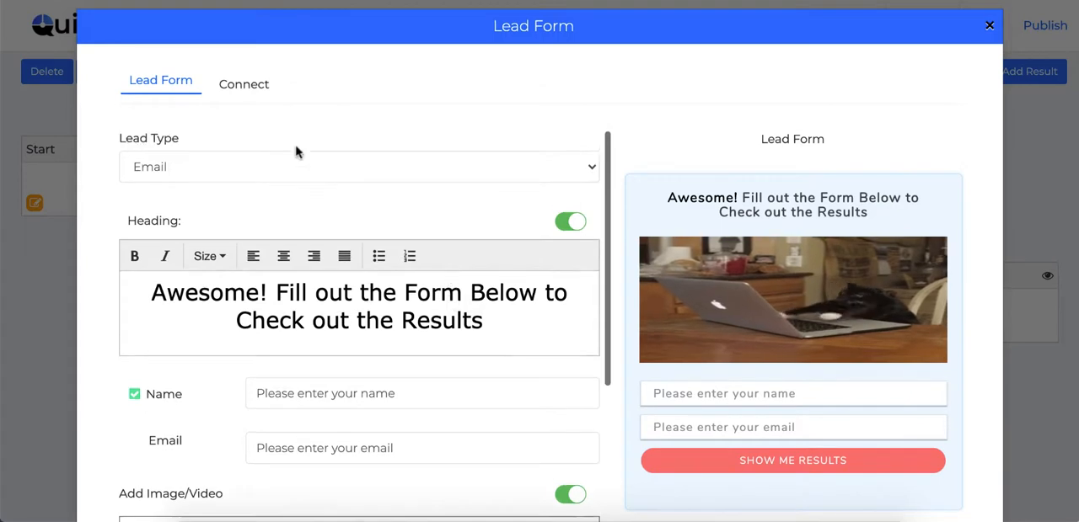
click(295, 167)
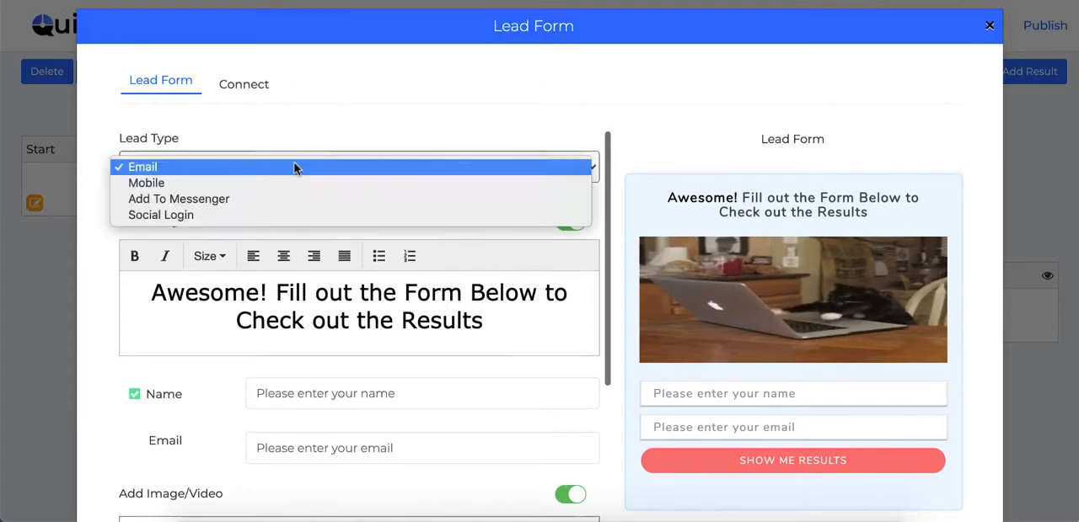
click(224, 183)
click(212, 166)
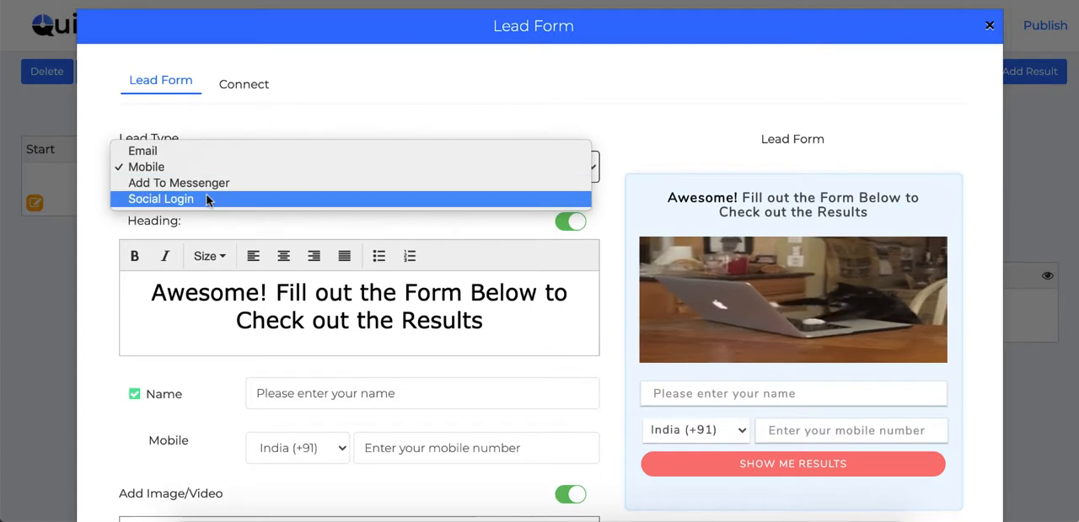
click(207, 199)
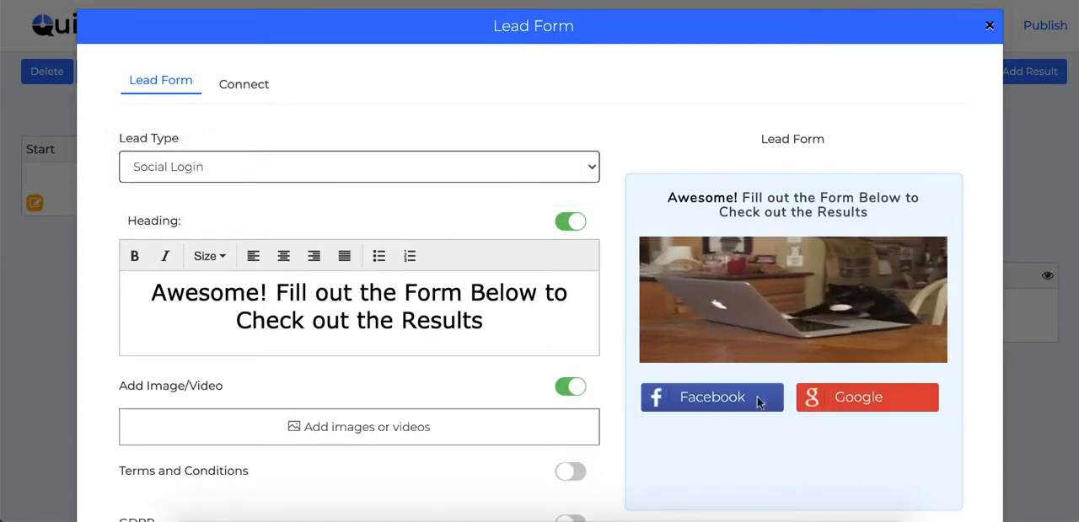
click(225, 169)
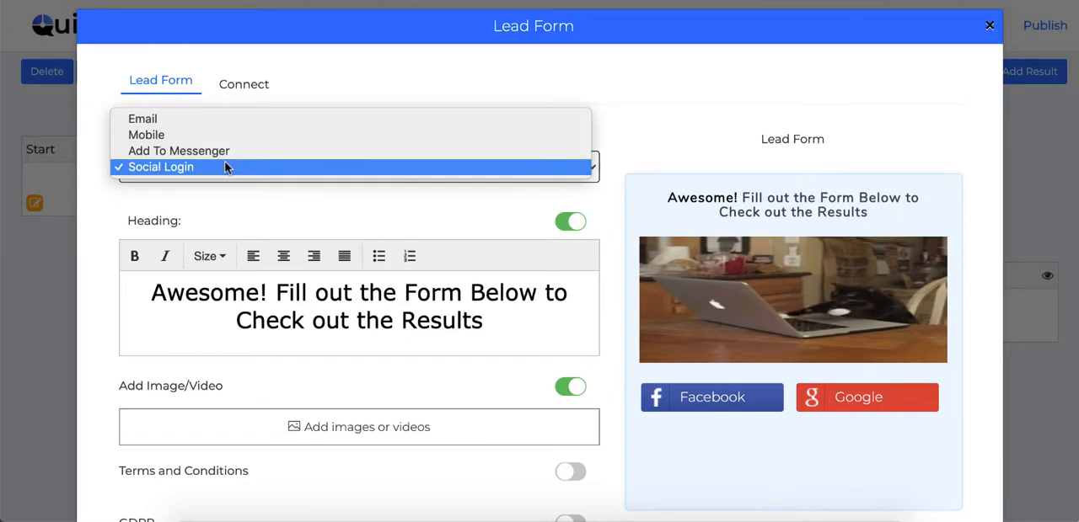
click(271, 219)
Look through the image, upload and video sources for the lead form's media and return to the form settings.
scroll(270, 219, down, 2)
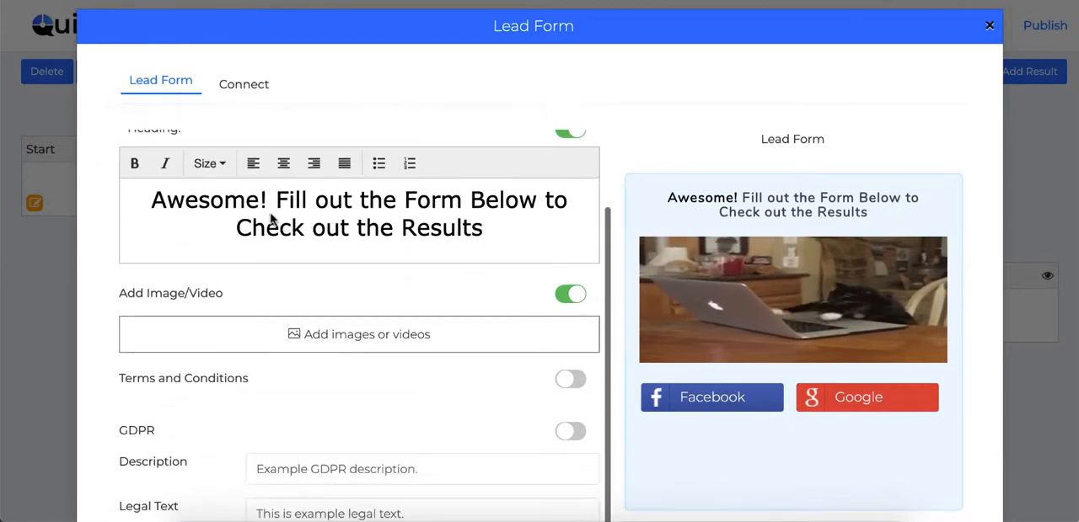
click(341, 346)
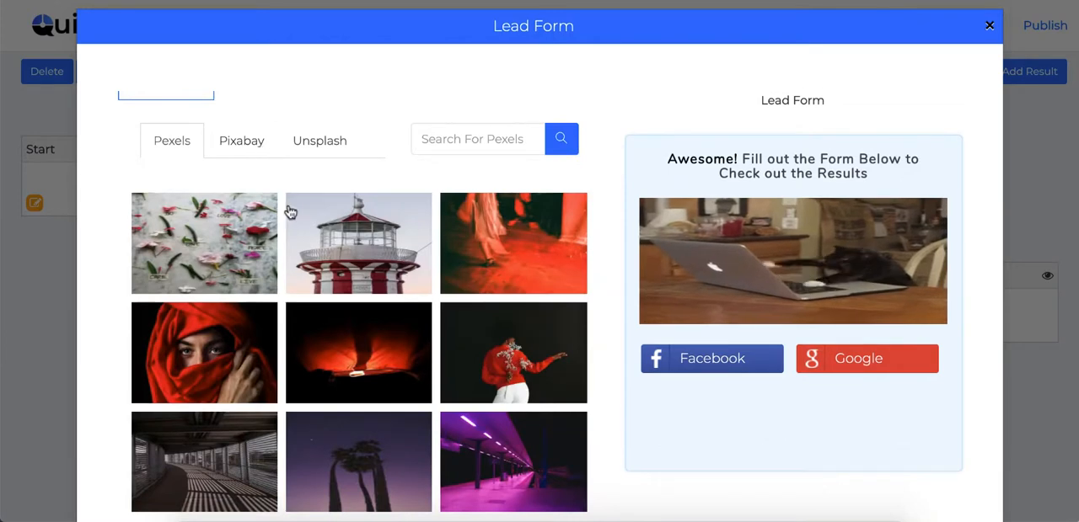
scroll(291, 212, up, 2)
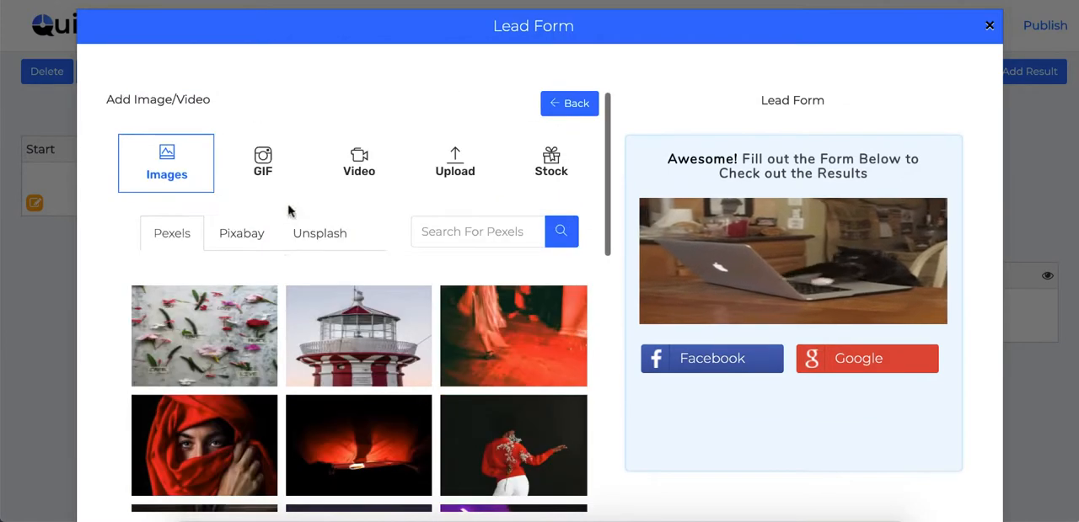
click(475, 165)
click(350, 161)
click(556, 104)
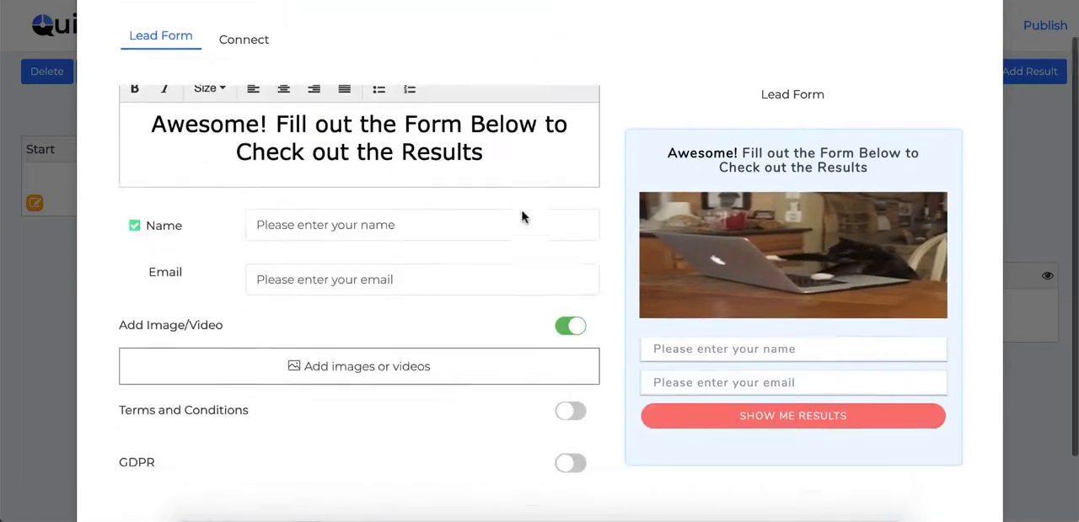
Enable GDPR on the lead form and review its description and legal text fields.
scroll(522, 215, down, 2)
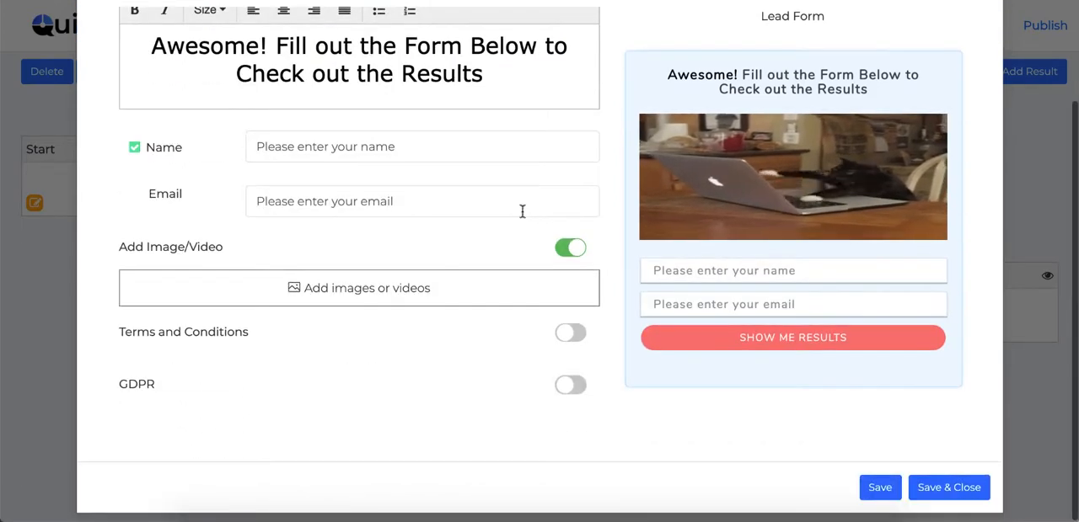
click(570, 386)
scroll(484, 386, down, 2)
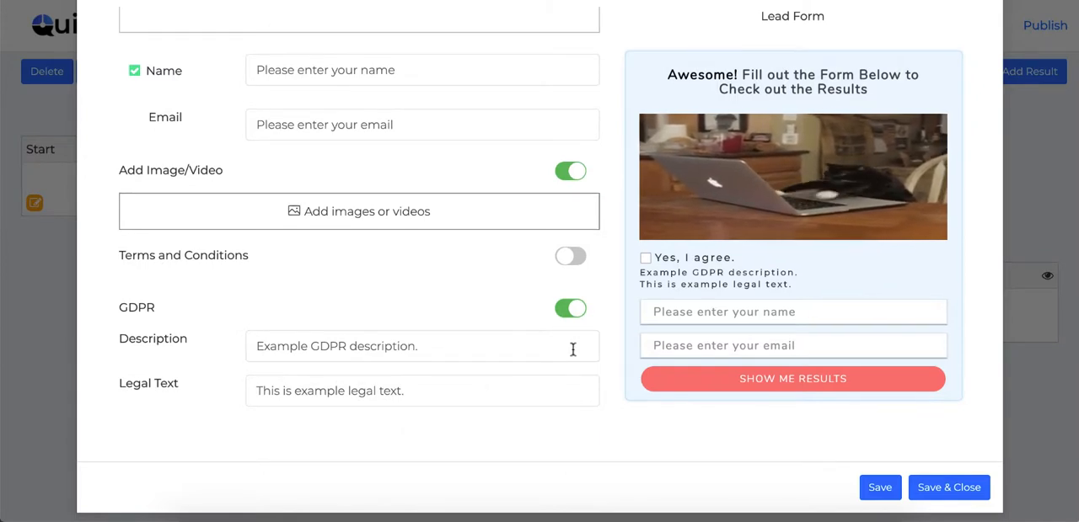
scroll(573, 349, up, 5)
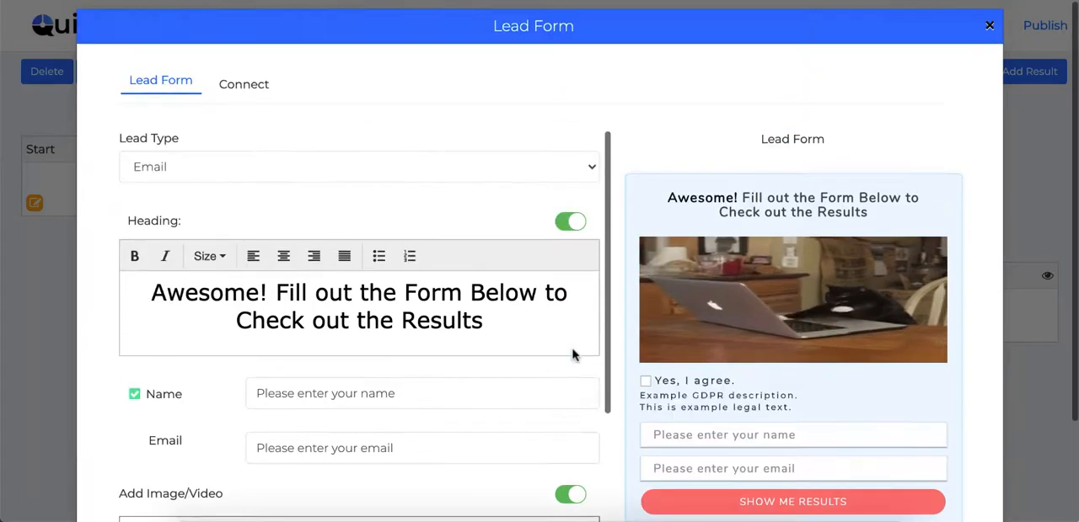
Examine the lead form's added integrations and the services available for connection, and close the form without saving.
click(246, 84)
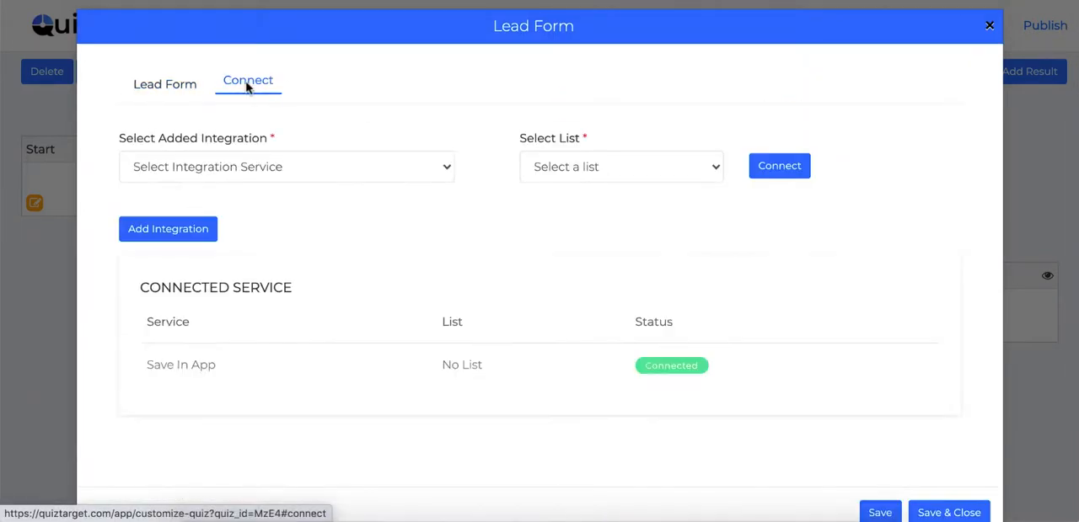
click(374, 167)
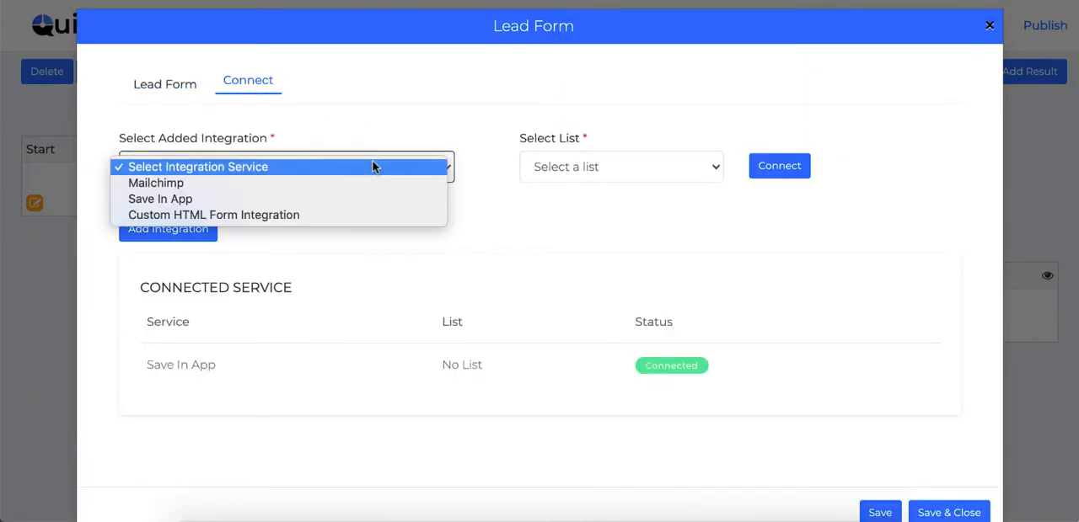
click(373, 167)
click(176, 235)
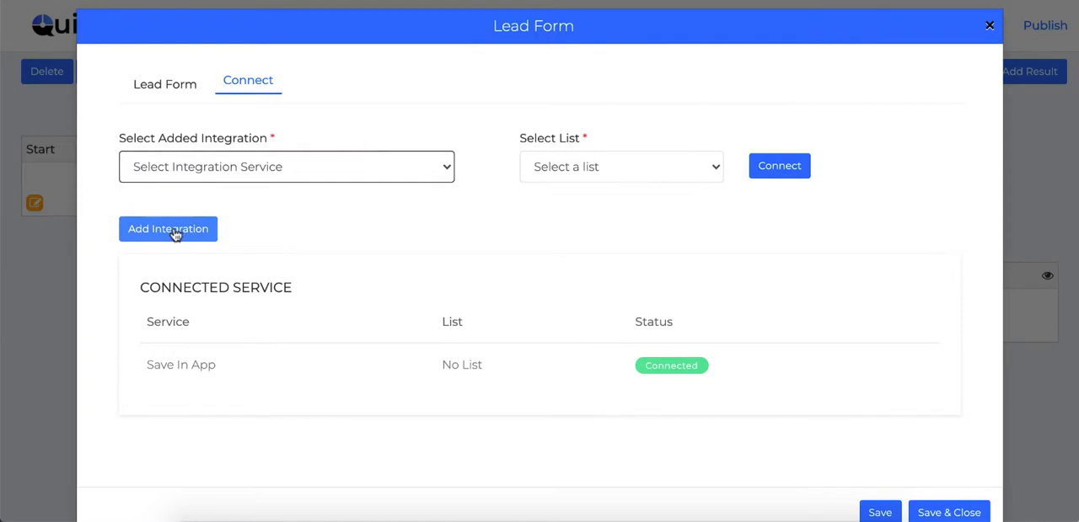
click(176, 235)
scroll(533, 243, down, 3)
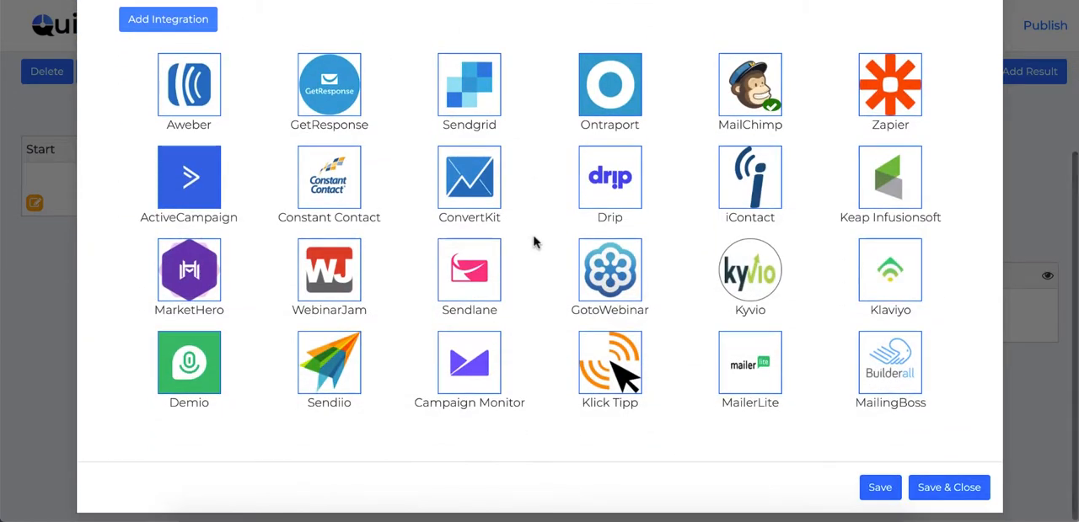
scroll(532, 243, up, 1)
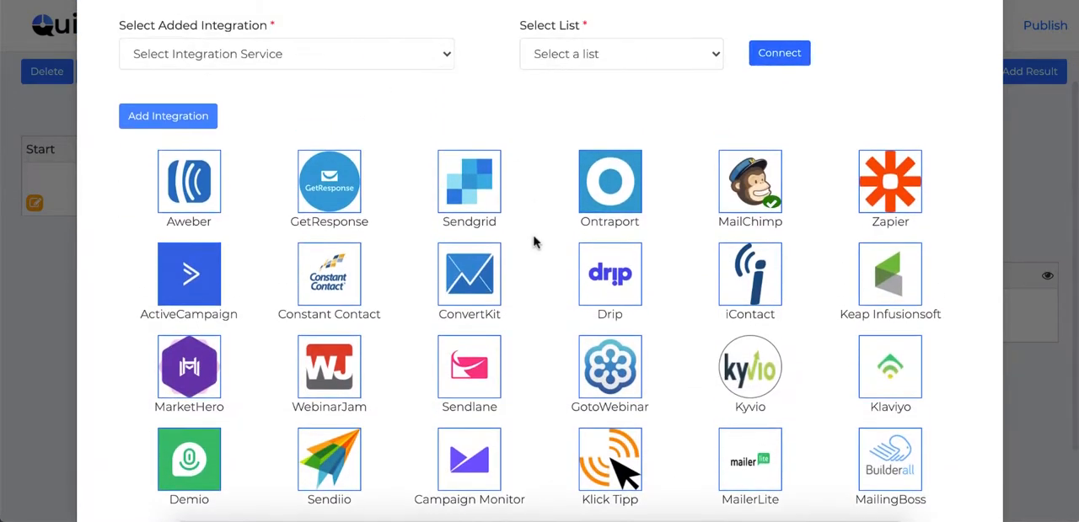
scroll(533, 242, down, 1)
scroll(532, 243, up, 3)
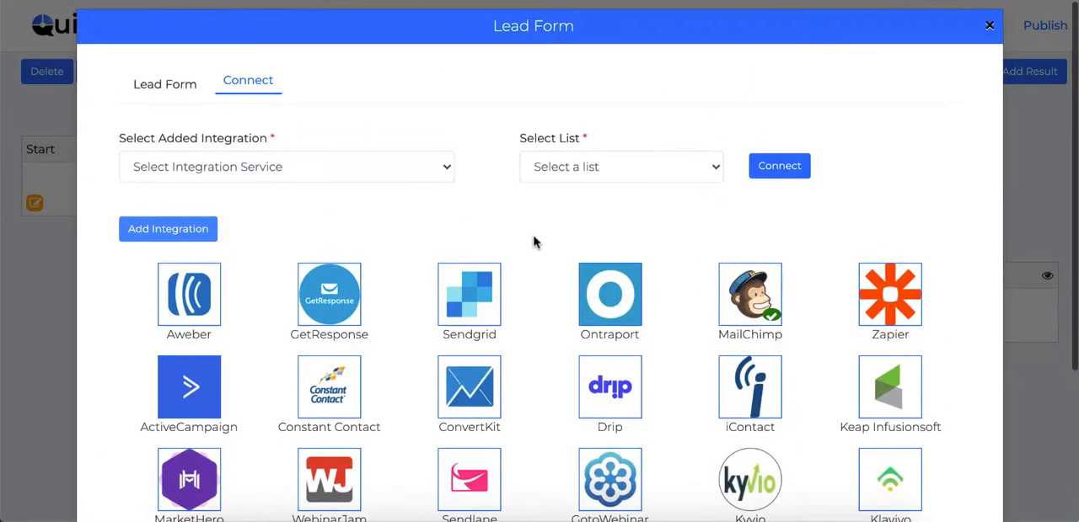
click(991, 28)
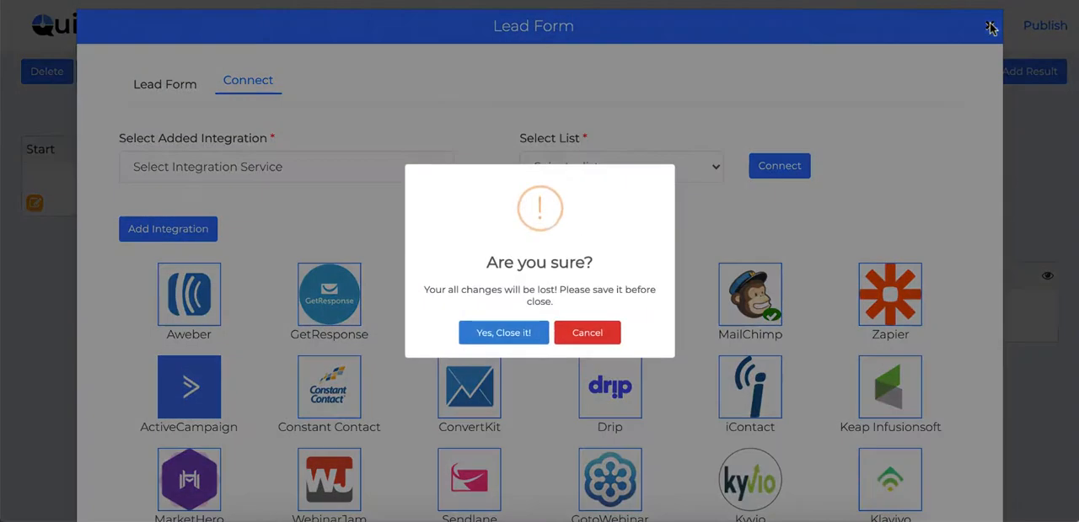
click(487, 335)
click(425, 277)
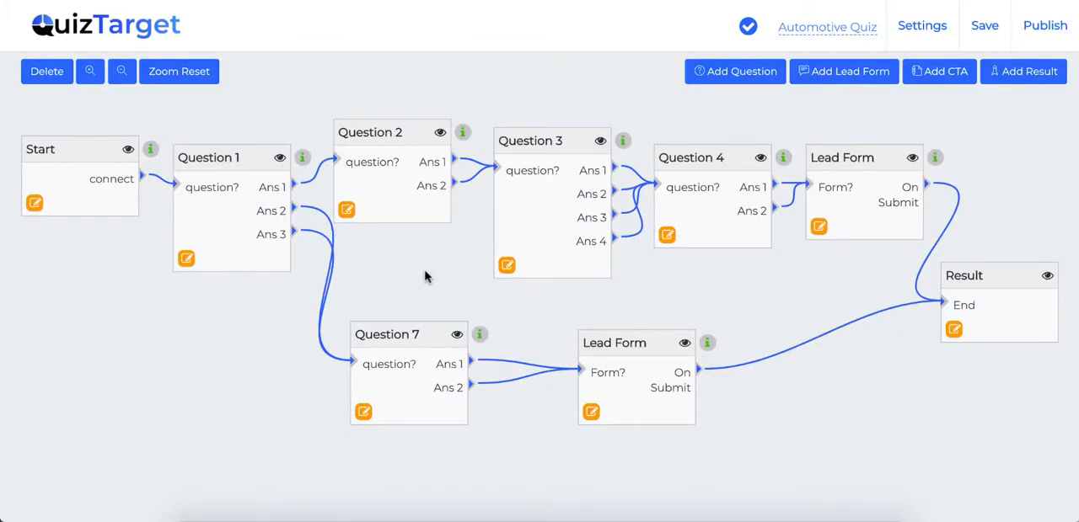
Open the quiz settings and try the Arbutus and Arapey fonts with the red text color #ff5252 in the theme.
click(919, 32)
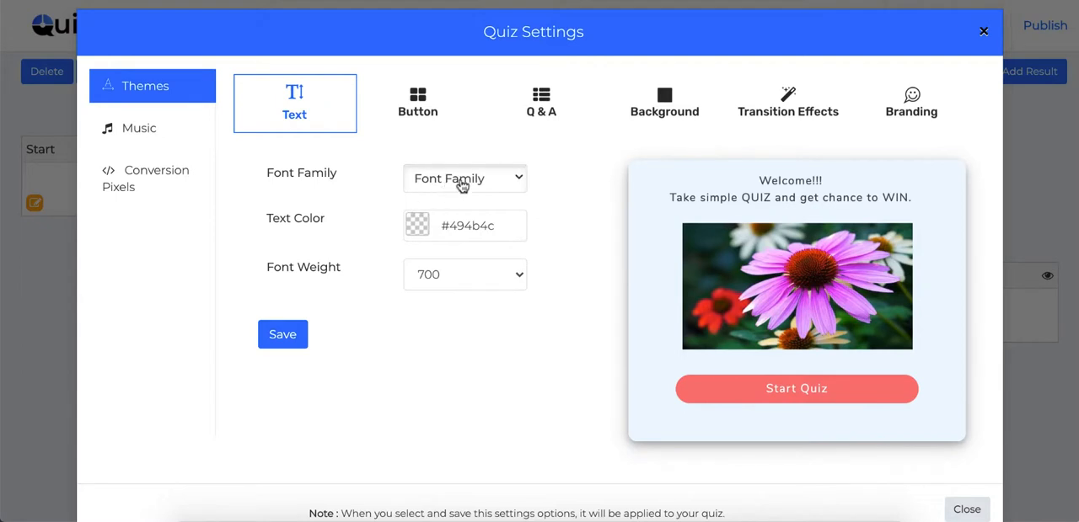
click(504, 184)
scroll(455, 295, down, 2)
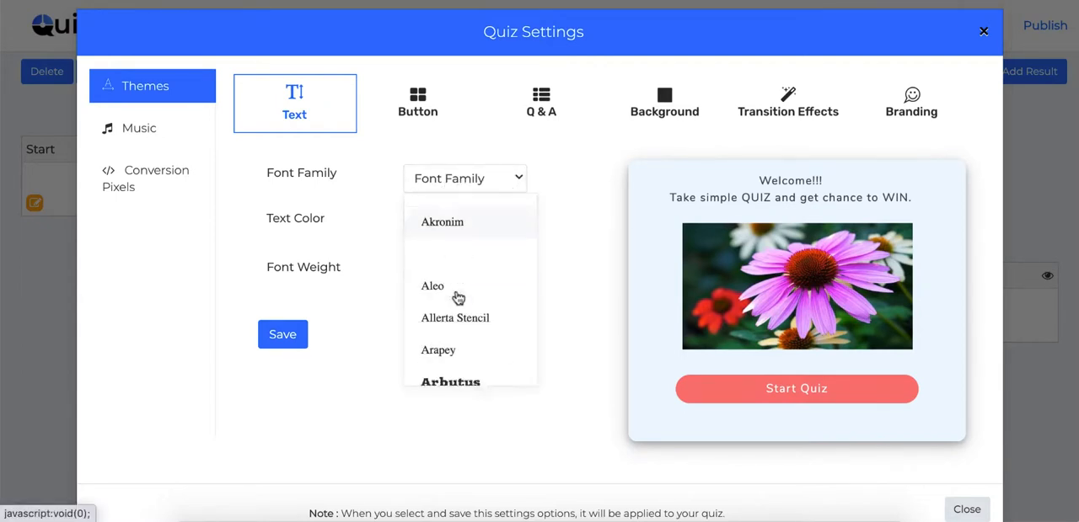
click(455, 282)
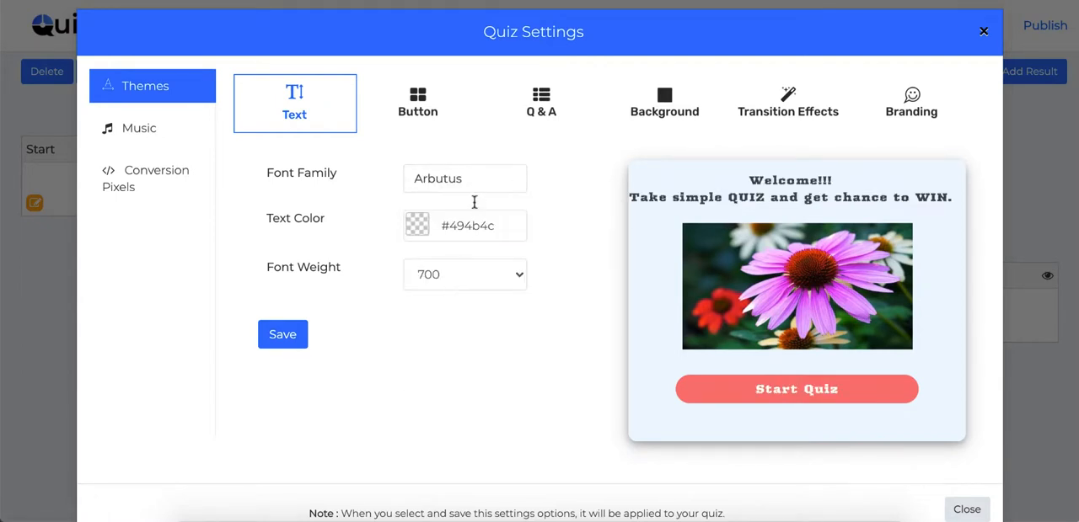
click(418, 226)
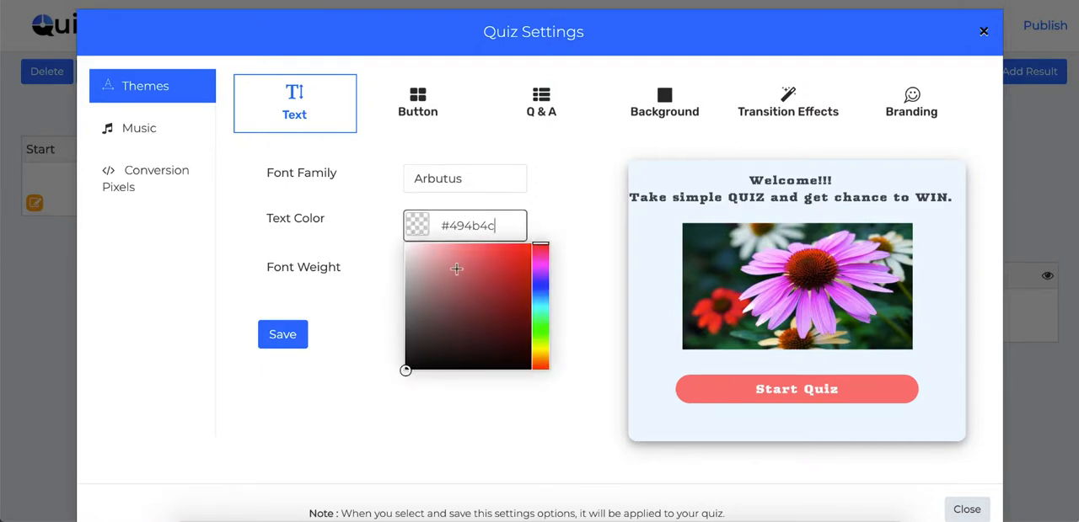
drag(458, 268, 491, 237)
click(552, 196)
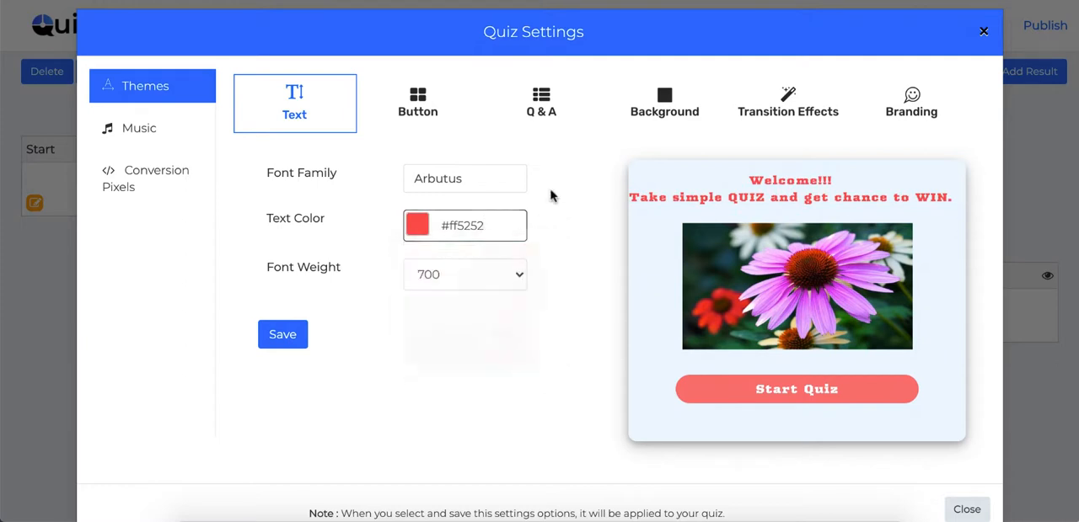
click(452, 181)
click(436, 247)
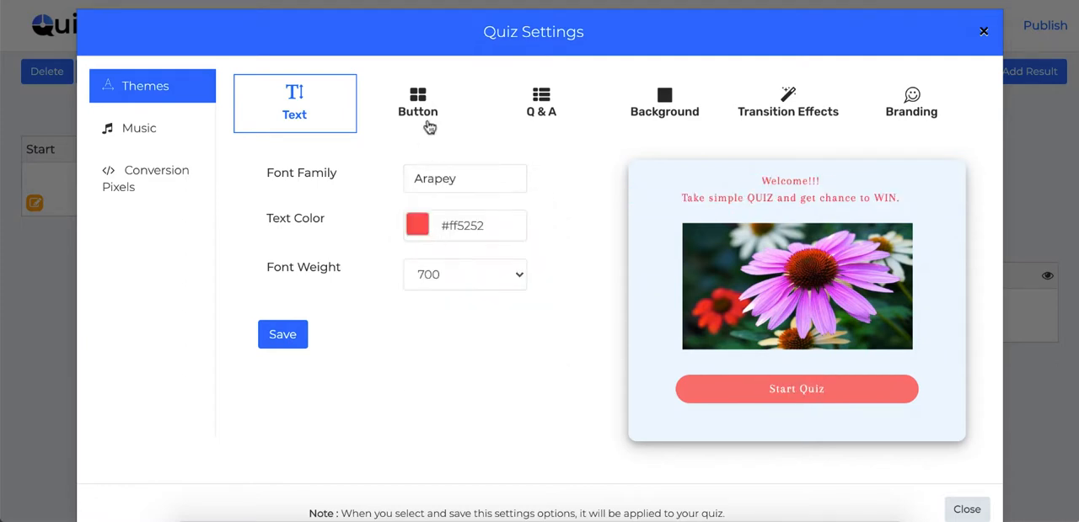
Review the theme's button and Q&A settings, and look through the Pixels, Pixabay and Upload sources for an image background.
click(421, 105)
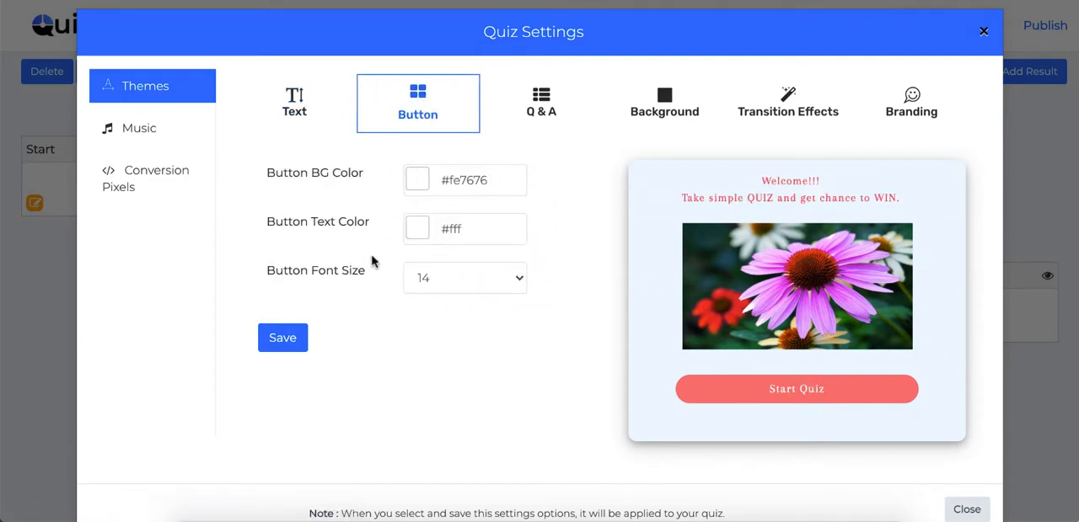
click(539, 121)
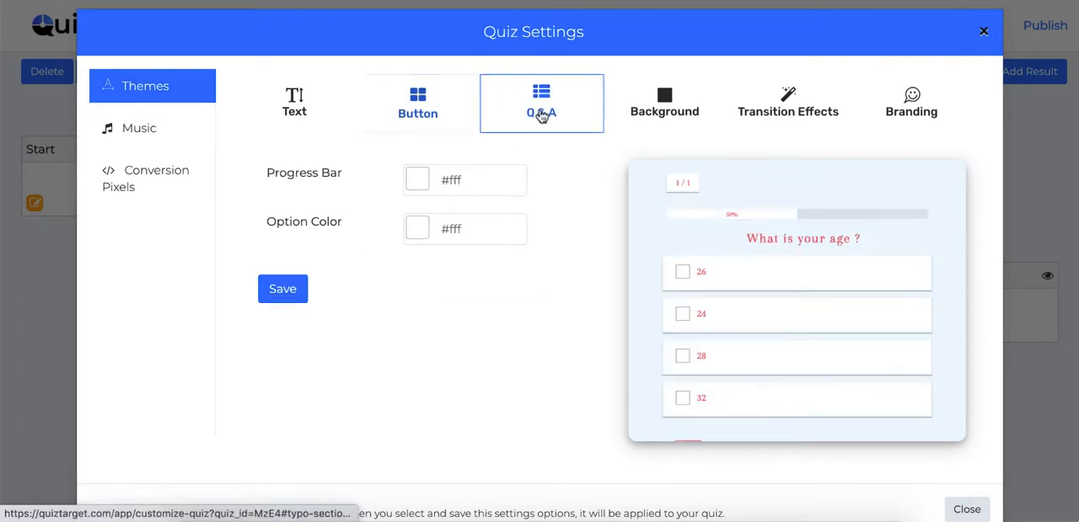
click(686, 99)
click(449, 181)
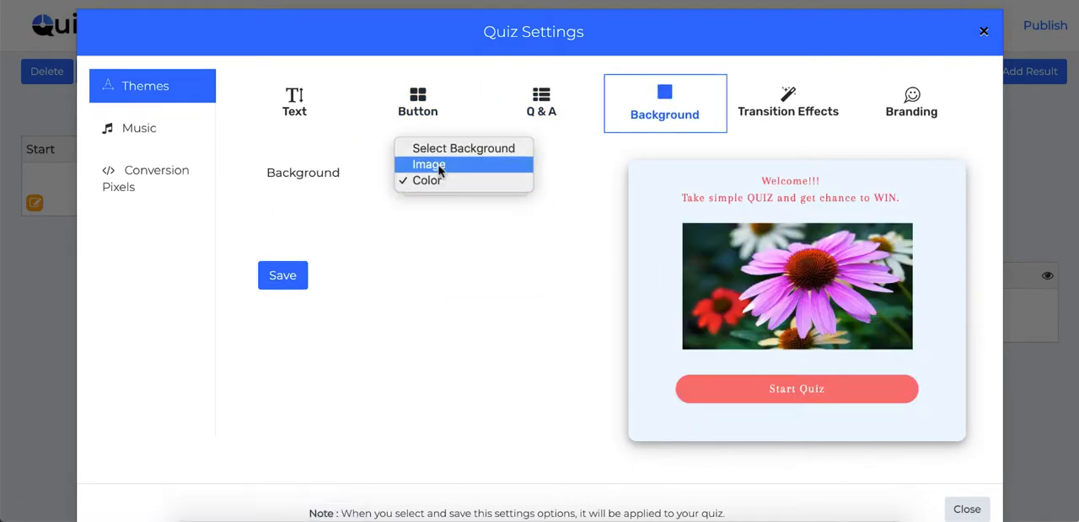
click(437, 165)
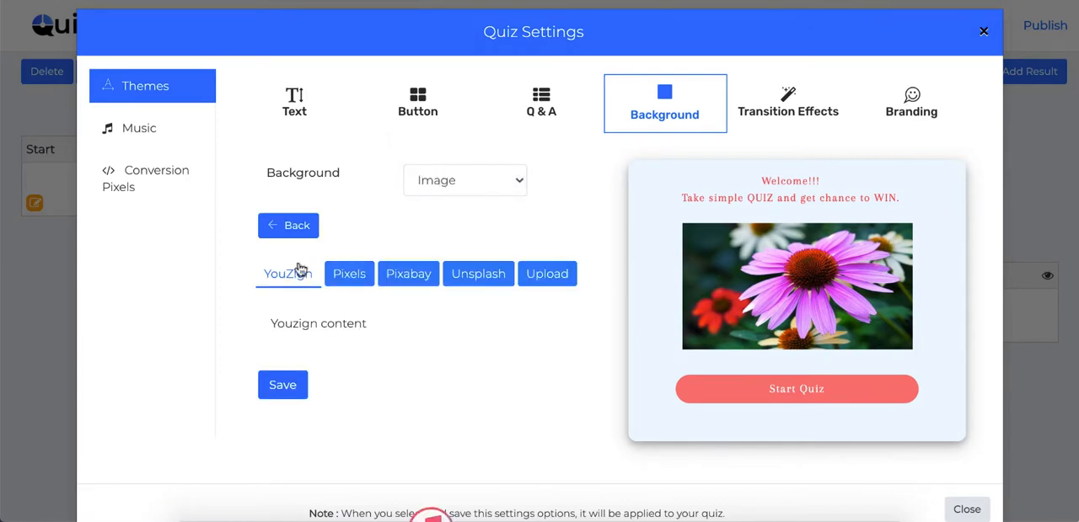
click(351, 278)
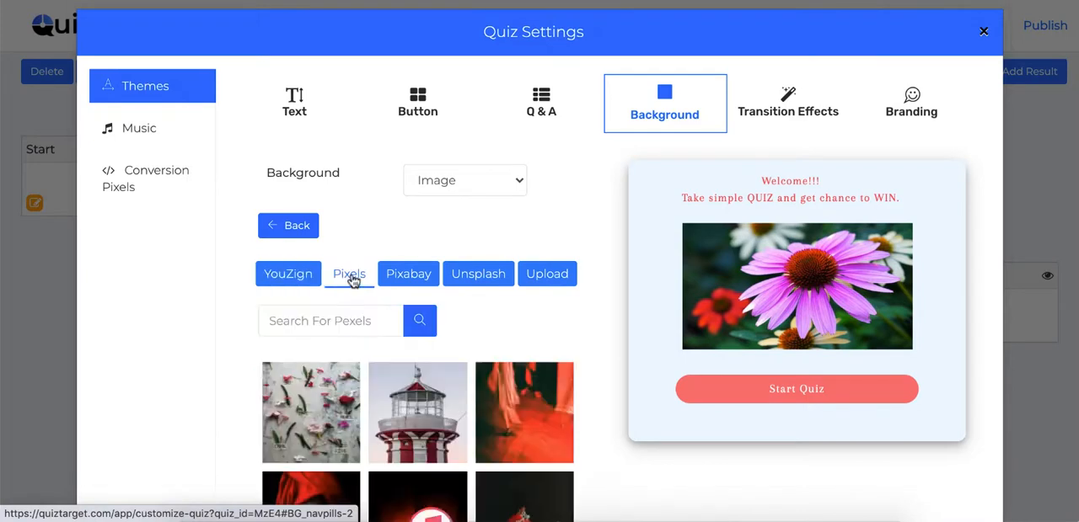
click(413, 277)
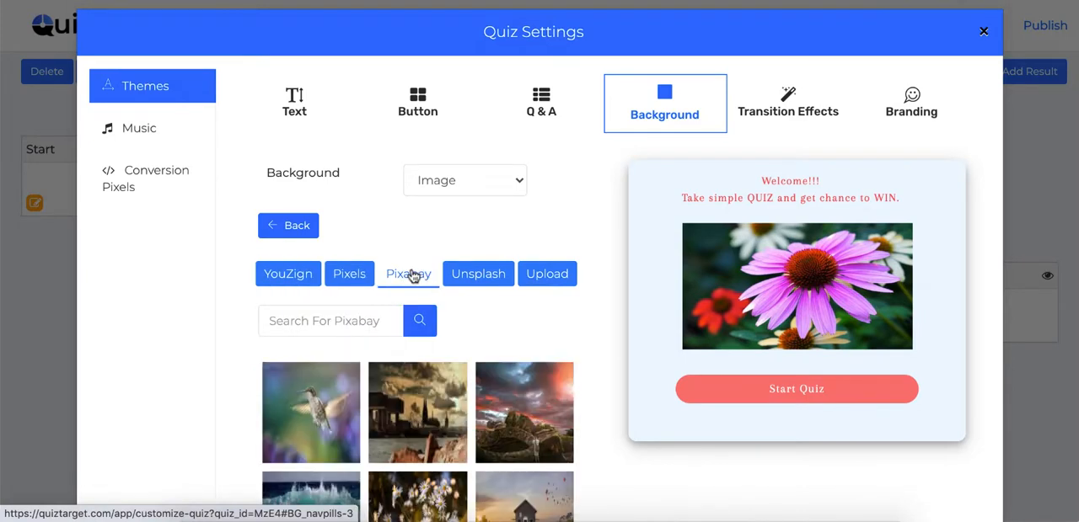
click(350, 274)
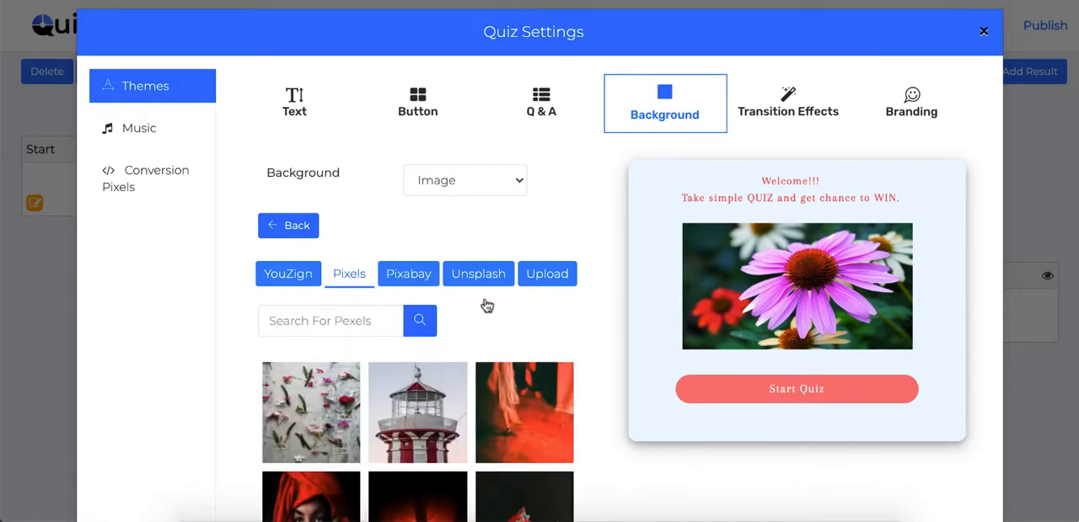
click(548, 274)
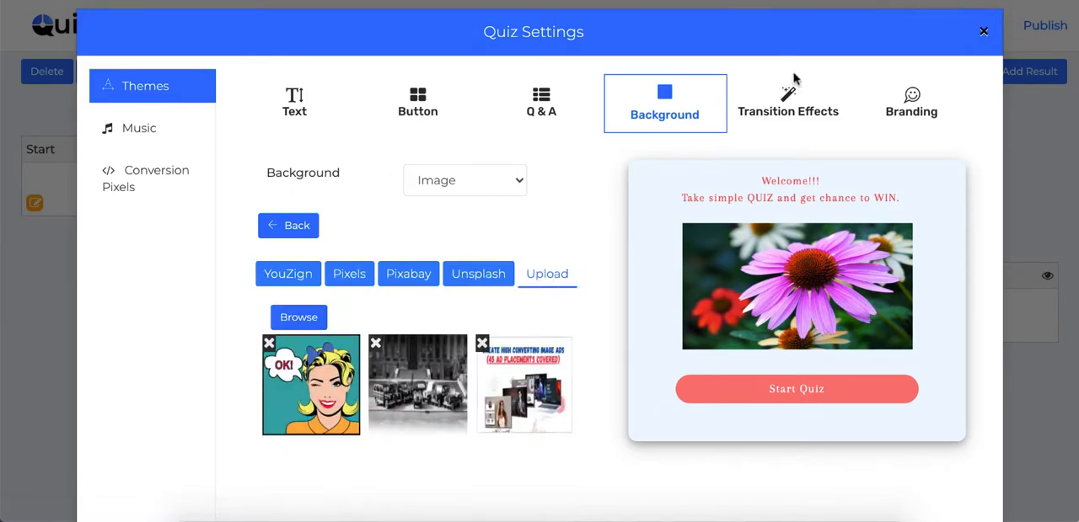
Try the theme's transition effects, with BackInDown and BackInRight as the In Effect and fadeOut as the Out Effect.
click(782, 112)
click(433, 174)
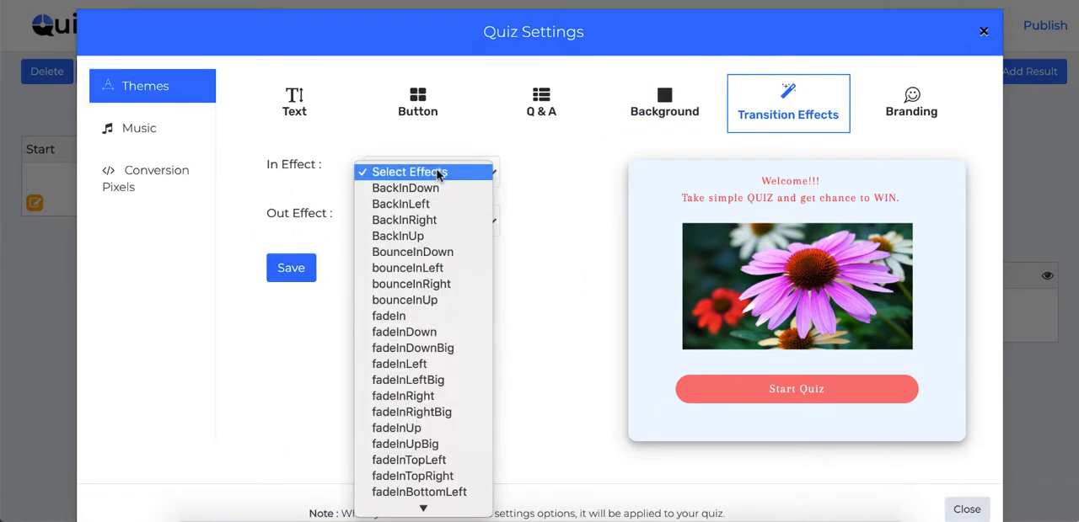
click(421, 193)
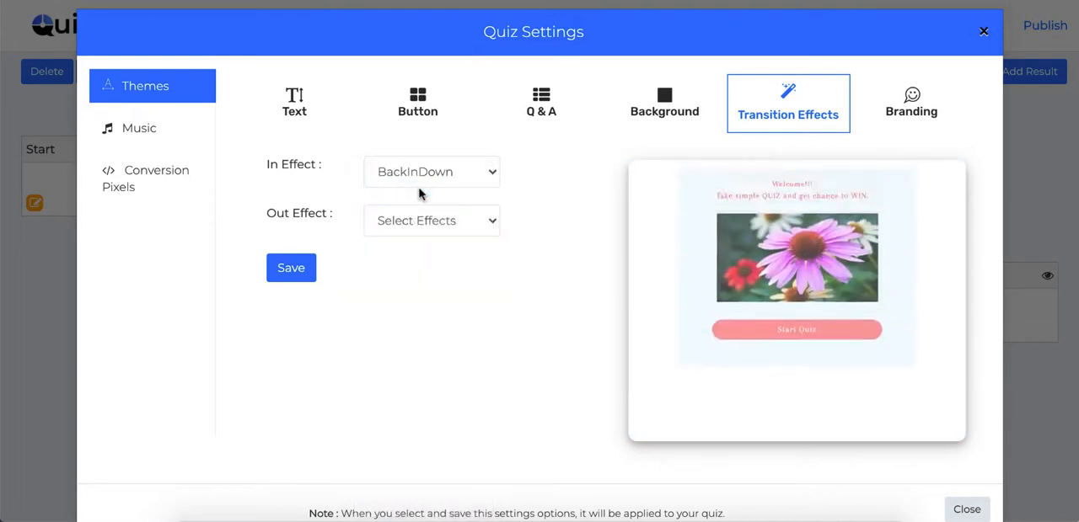
click(445, 221)
click(437, 238)
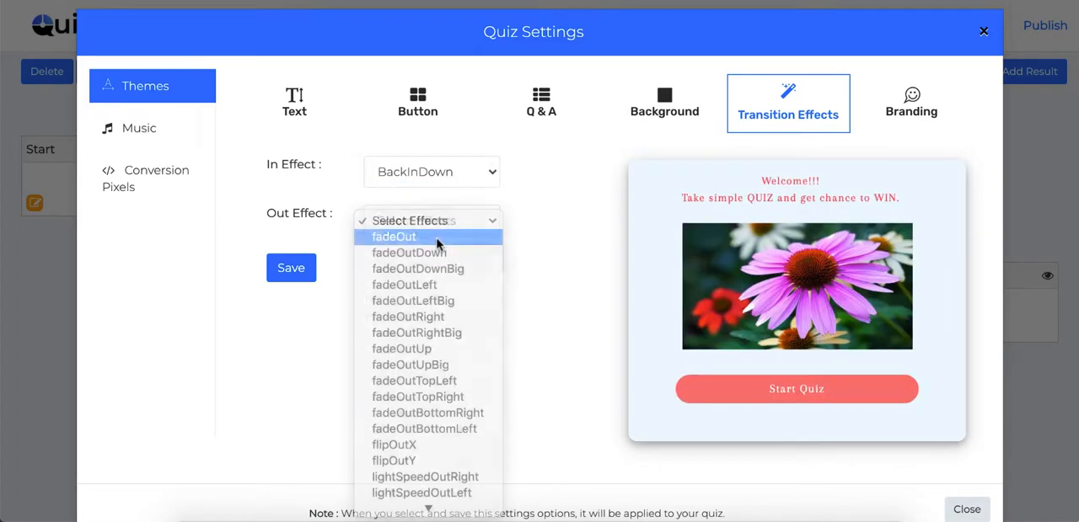
click(430, 176)
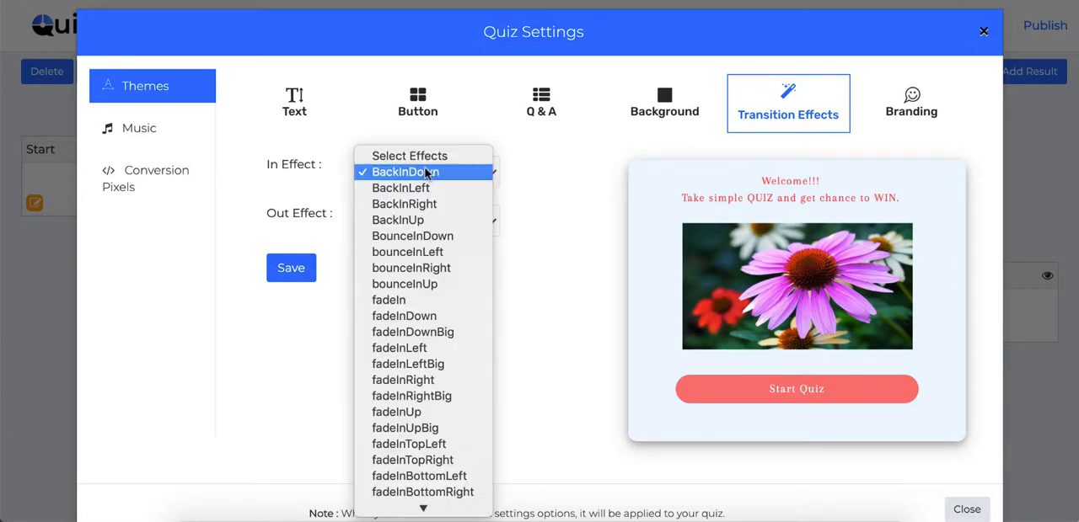
click(426, 206)
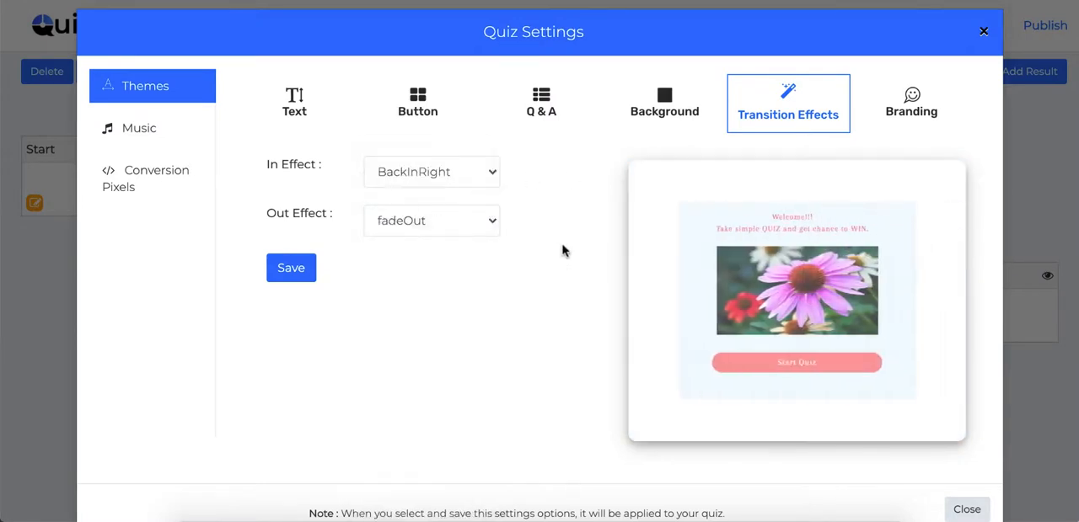
Review the theme's branding settings, including the position and alignment choices for the branding image.
click(911, 101)
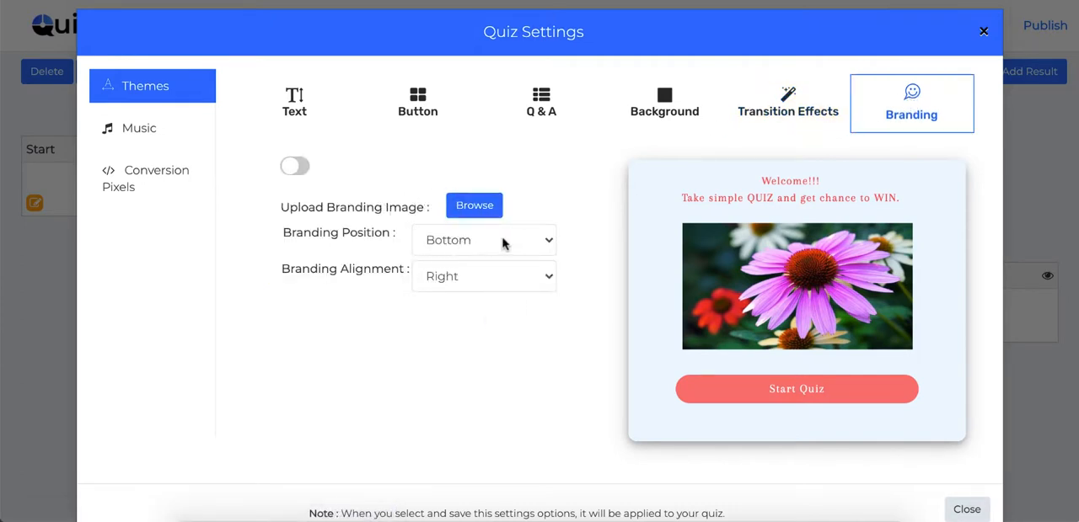
click(504, 243)
click(503, 242)
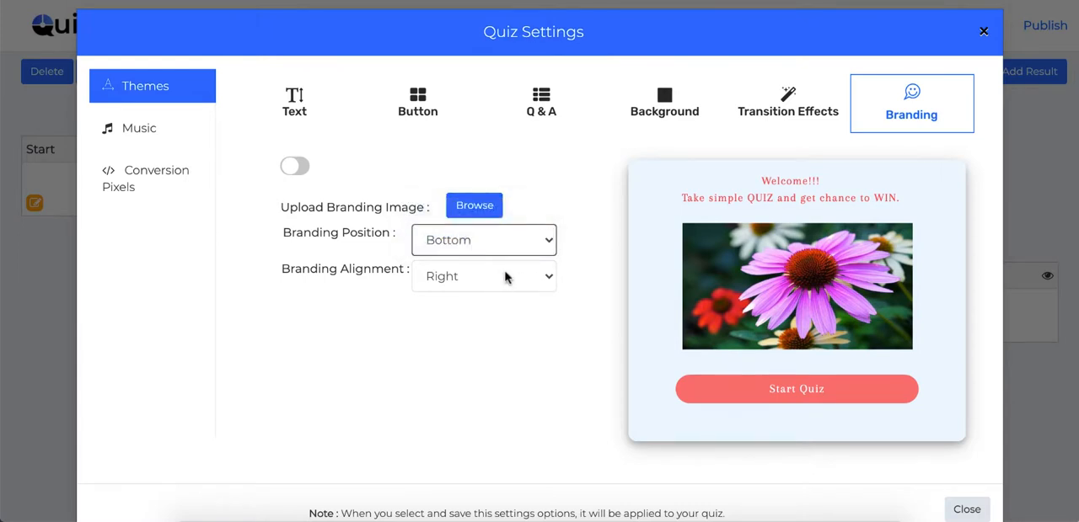
click(506, 277)
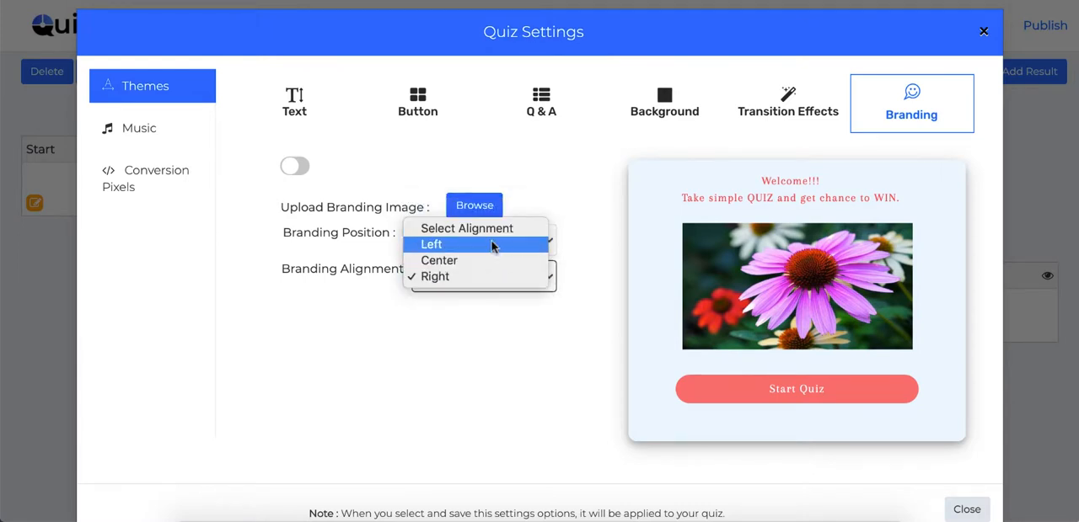
click(508, 337)
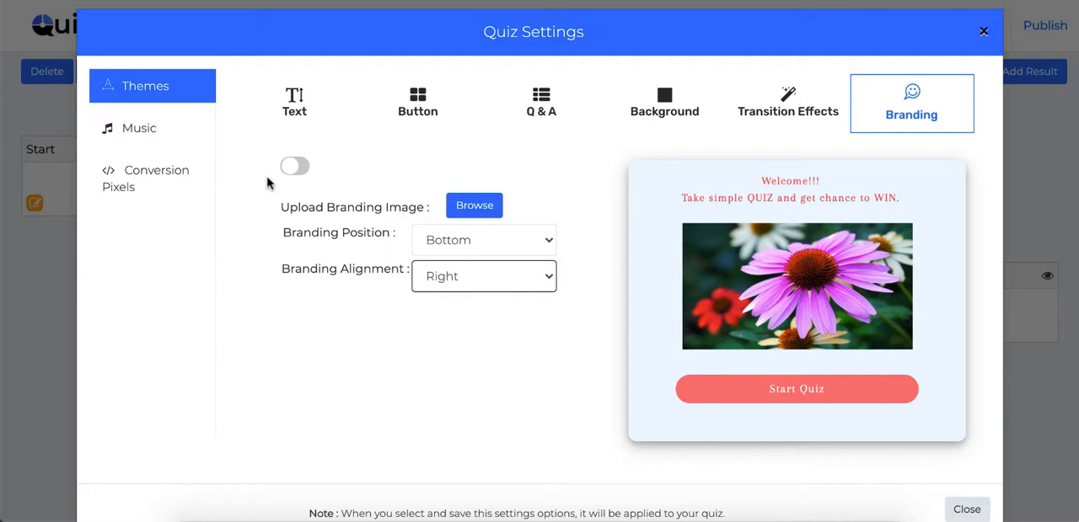
Review the quiz's background, correct answer and wrong answer music lists.
click(142, 132)
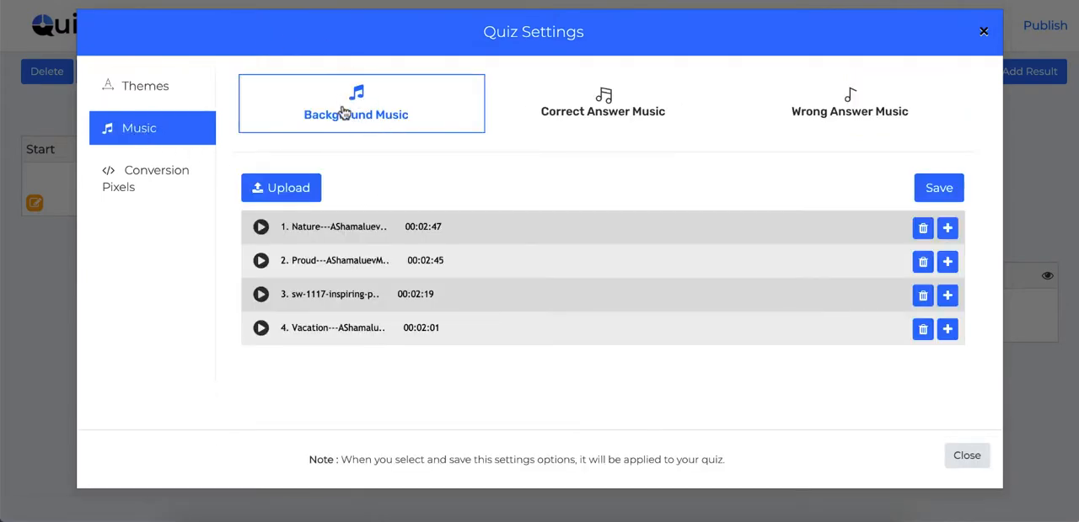
click(610, 114)
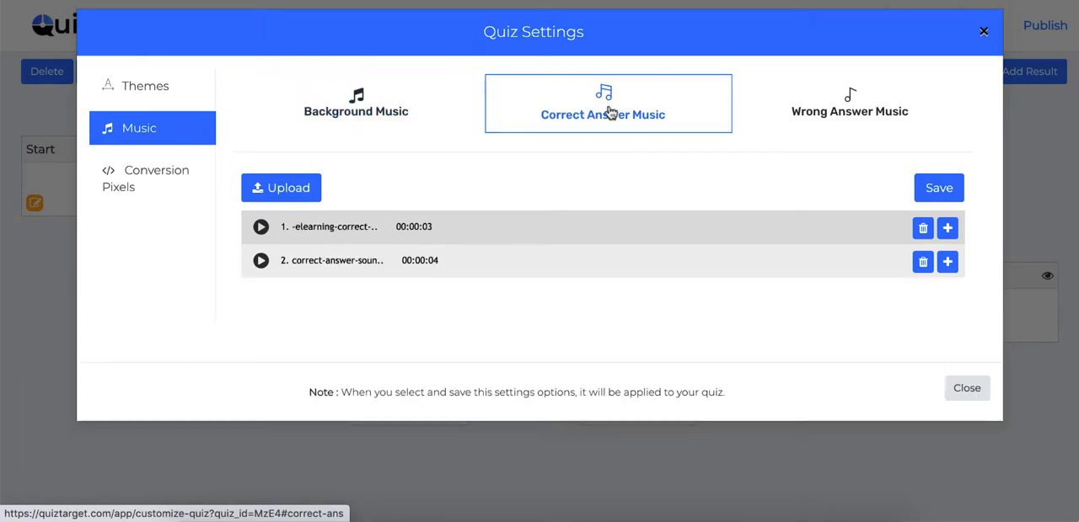
click(821, 111)
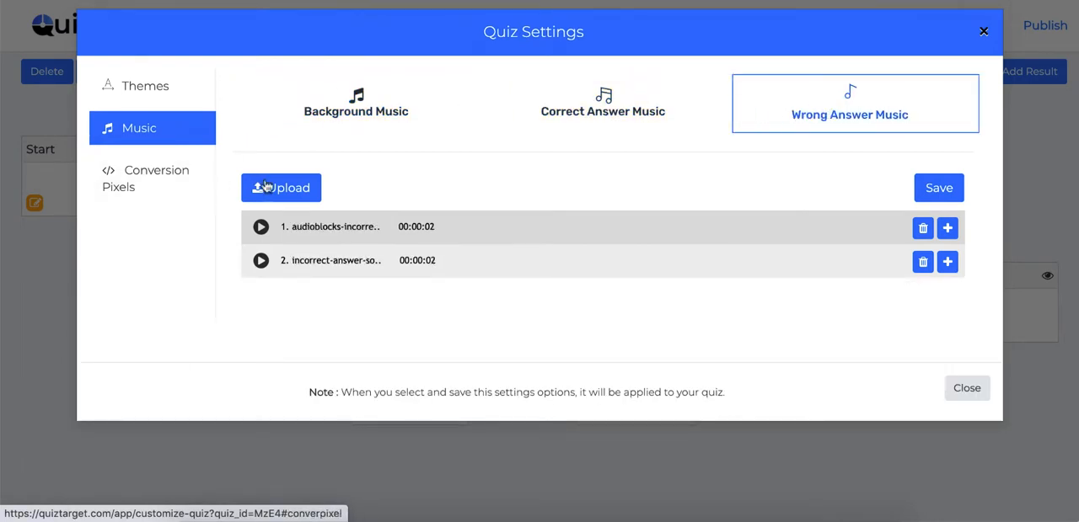
Review the conversion pixel settings for Google, Facebook and other services.
click(172, 191)
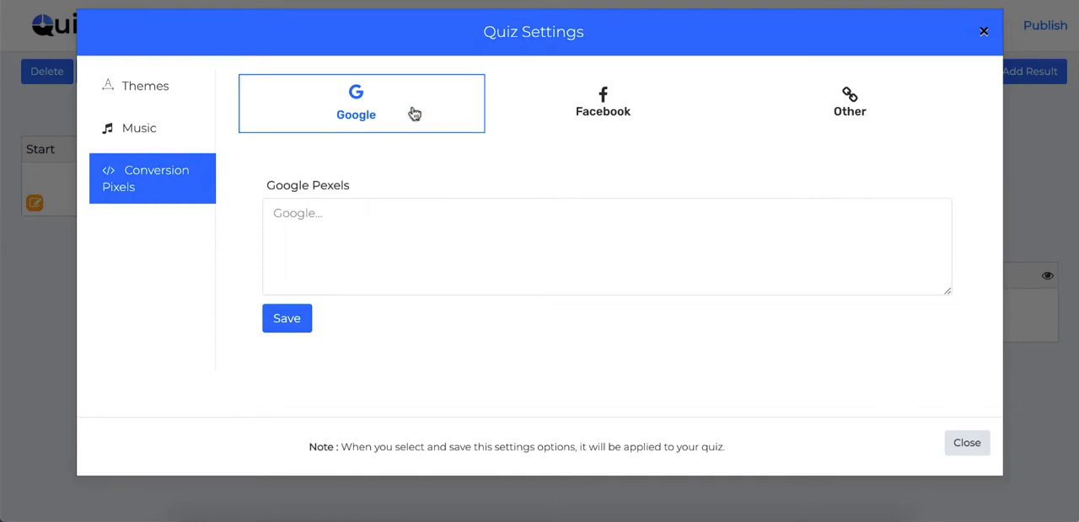
click(603, 115)
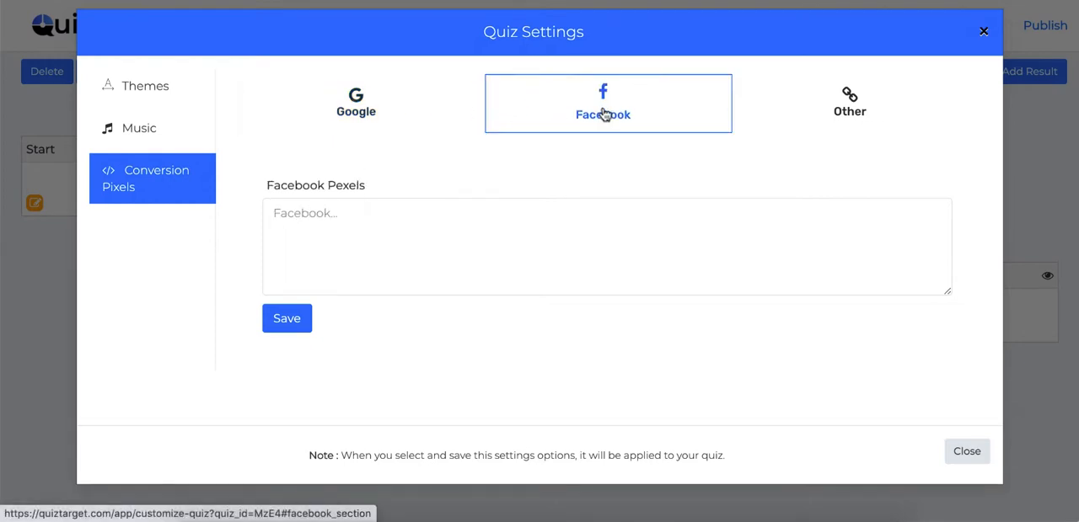
click(850, 110)
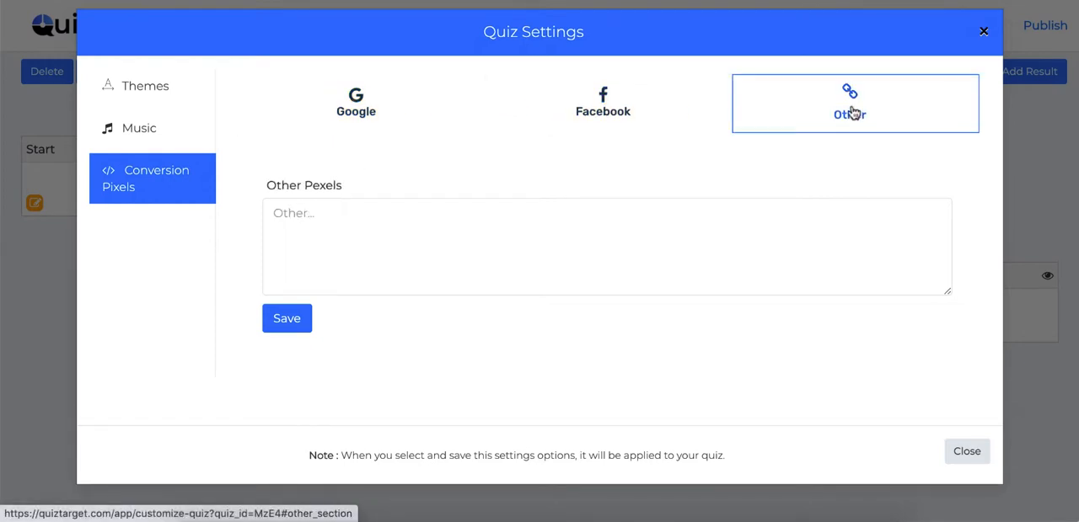
Enter the sample text "add her" as the Google conversion pixel and close the quiz settings without saving.
click(357, 102)
click(349, 229)
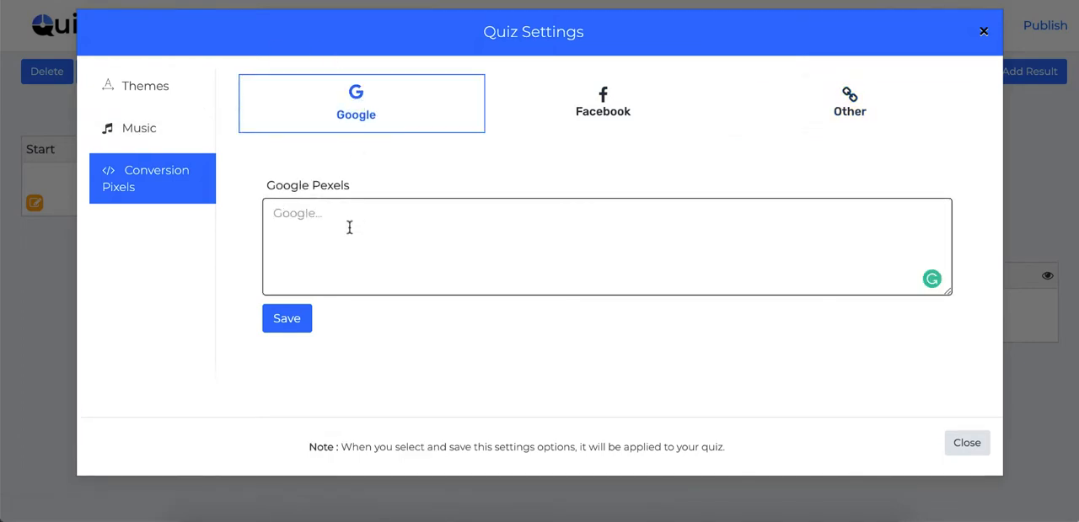
text(add)
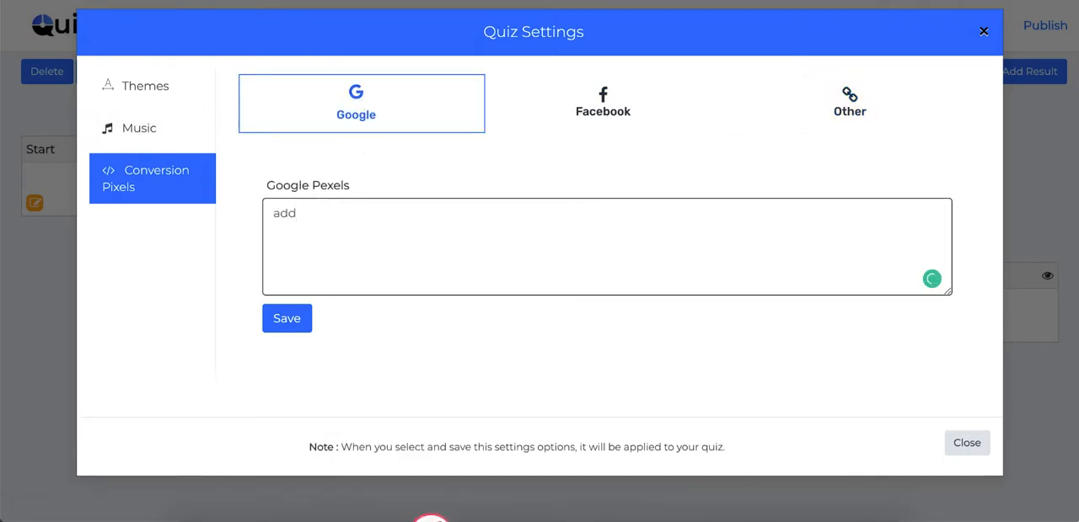
text( here)
click(982, 27)
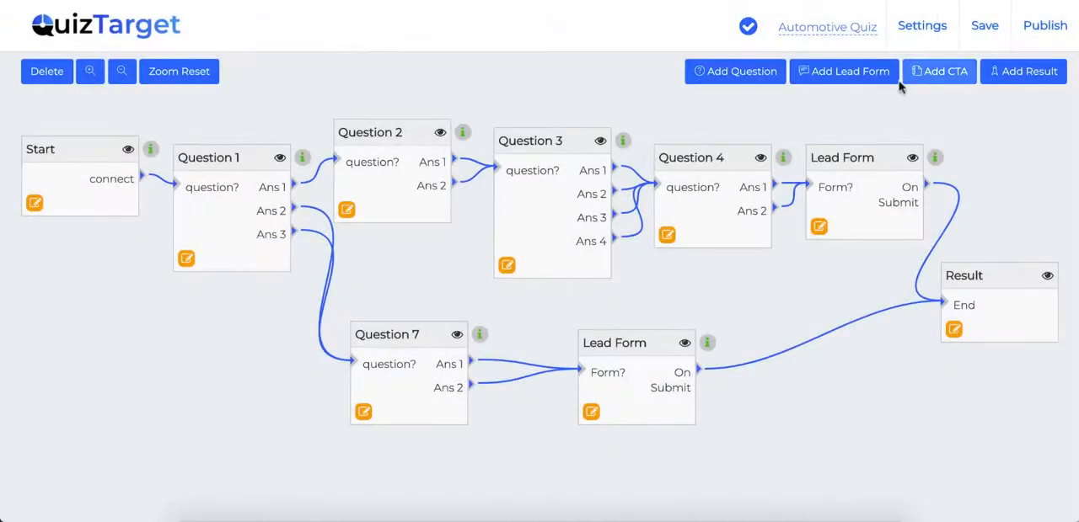
Publish the Automotive Quiz and test its final preview, answering that engine oil lubricates moving parts and that spark plugs need only recharging.
click(1045, 30)
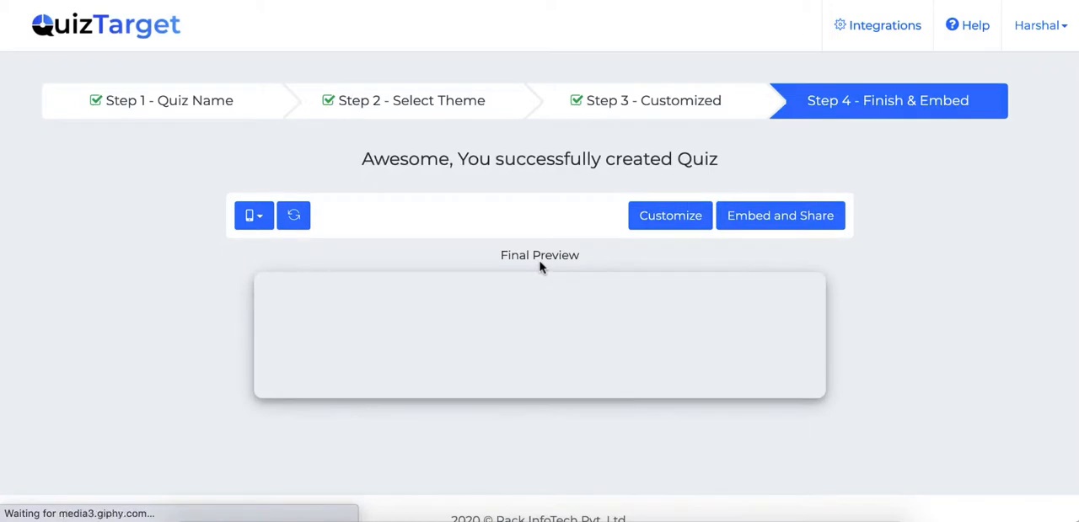
scroll(664, 171, down, 3)
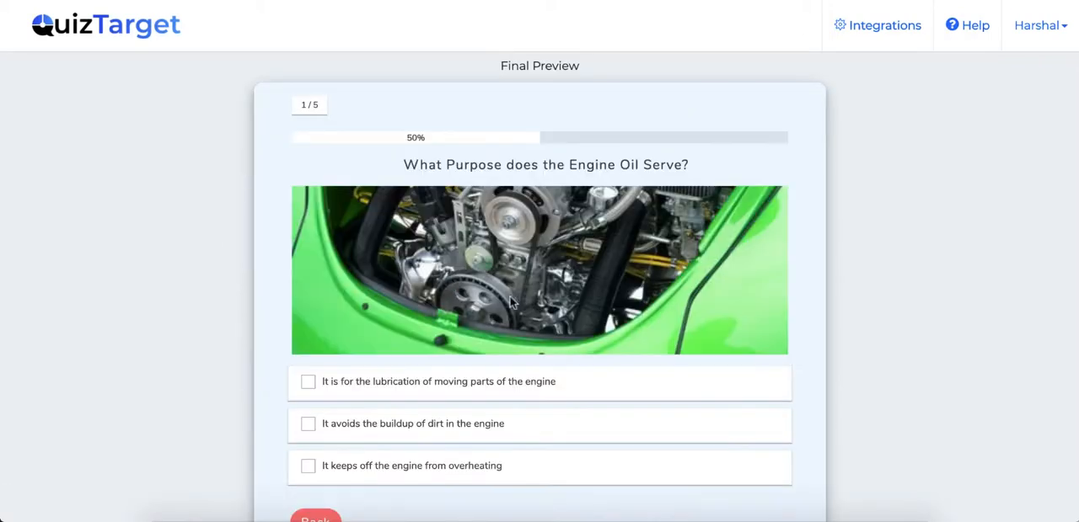
click(451, 381)
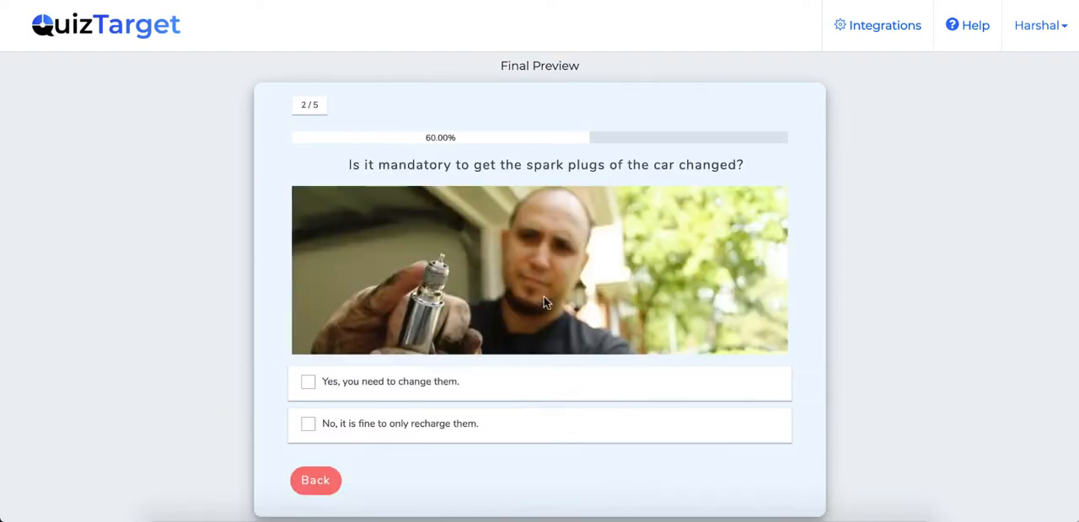
click(412, 424)
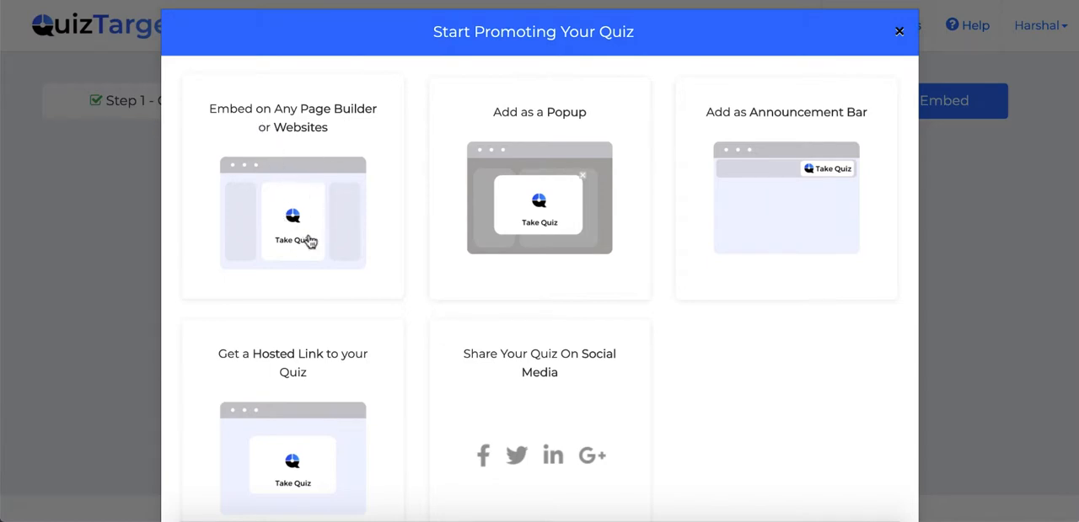
Review the embed code for page builders or websites, and examine the popup, announcement bar, hosted link and social media promotion options.
click(300, 193)
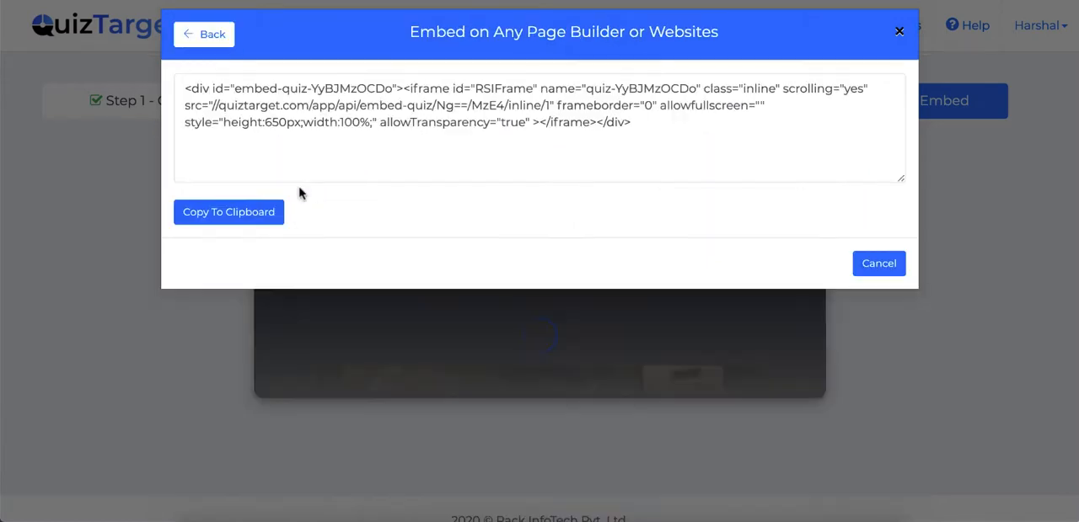
click(204, 40)
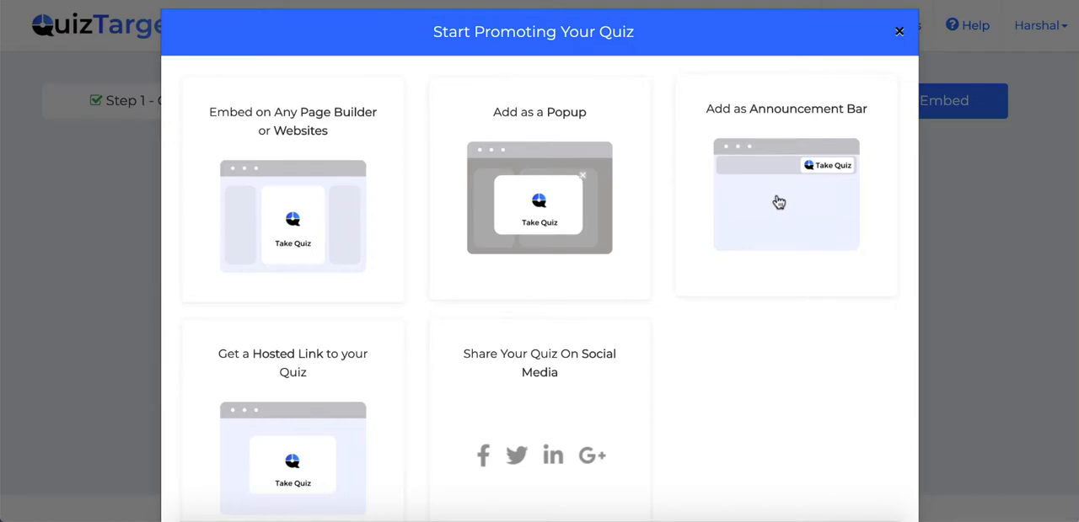
scroll(778, 202, down, 1)
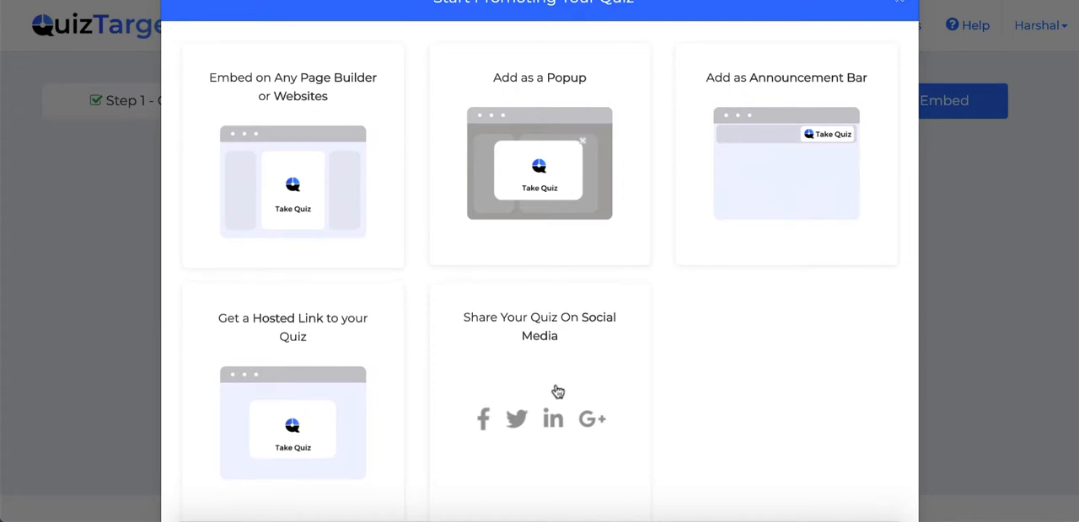
scroll(533, 378, down, 2)
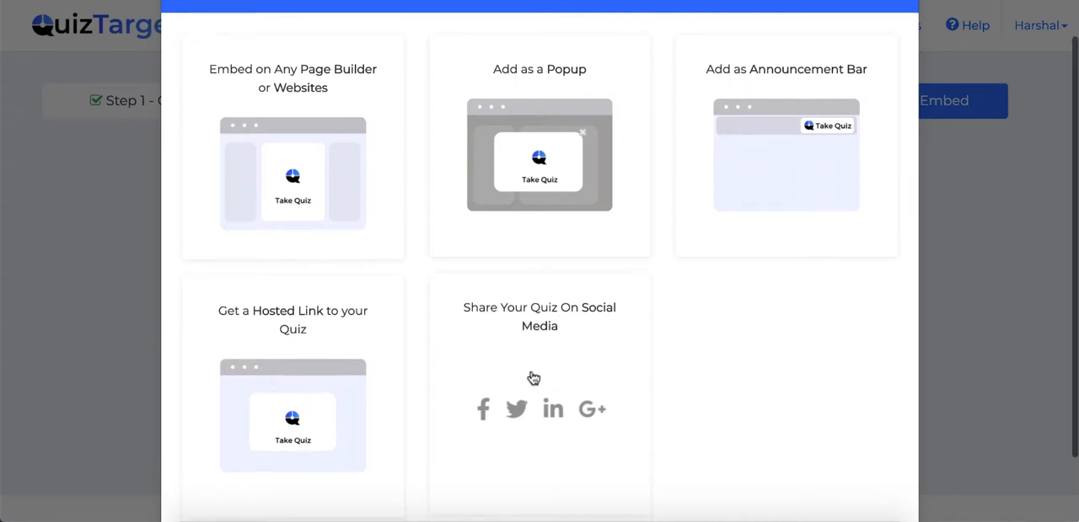
scroll(534, 378, up, 2)
scroll(533, 379, up, 1)
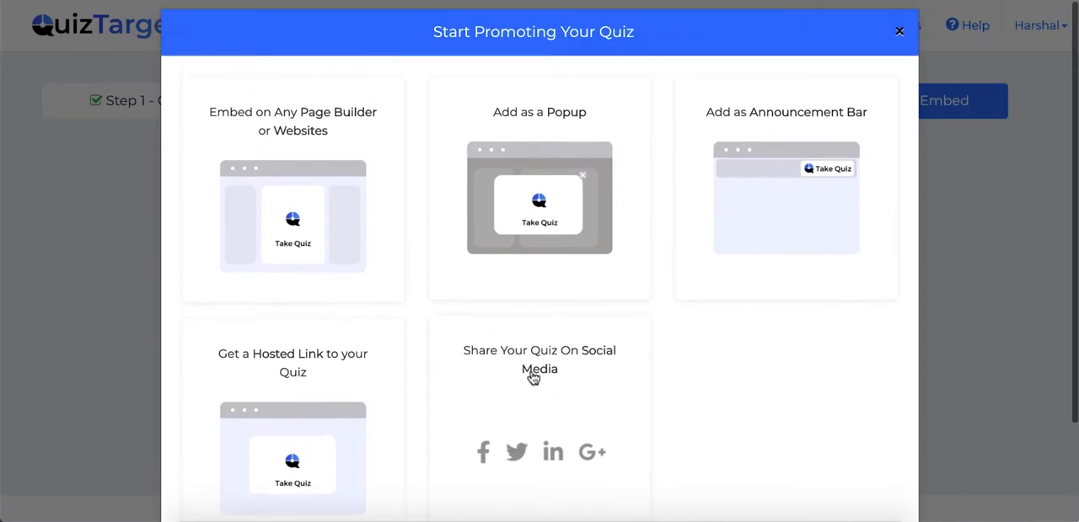